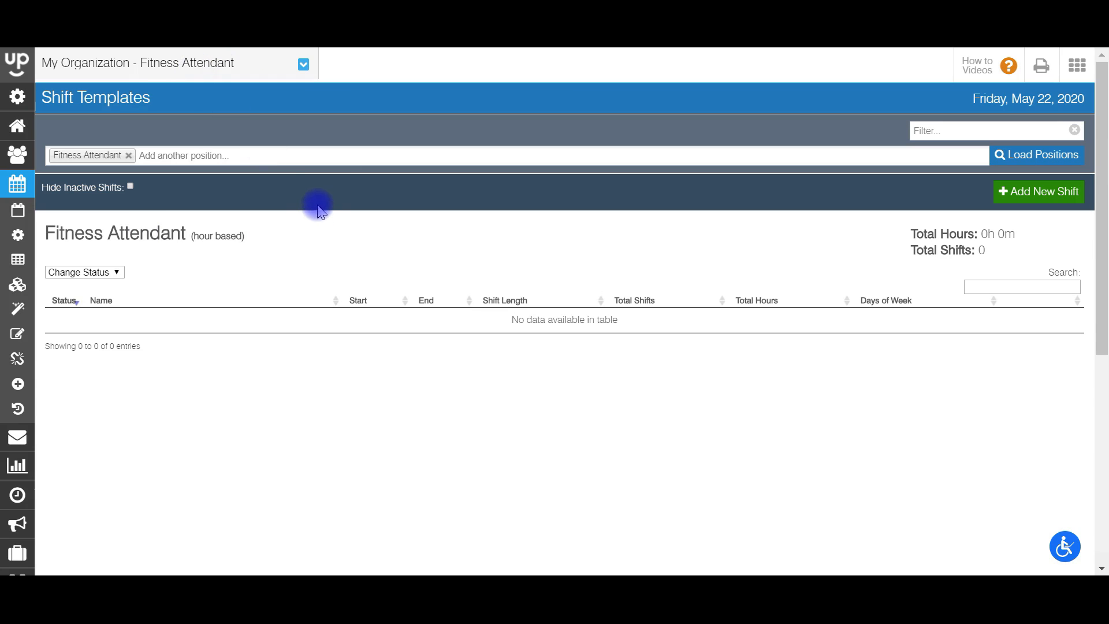
# Step: Open the 'Add another position...' list beside Fitness Attendant on the Shift Templates page
pyautogui.click(340, 157)
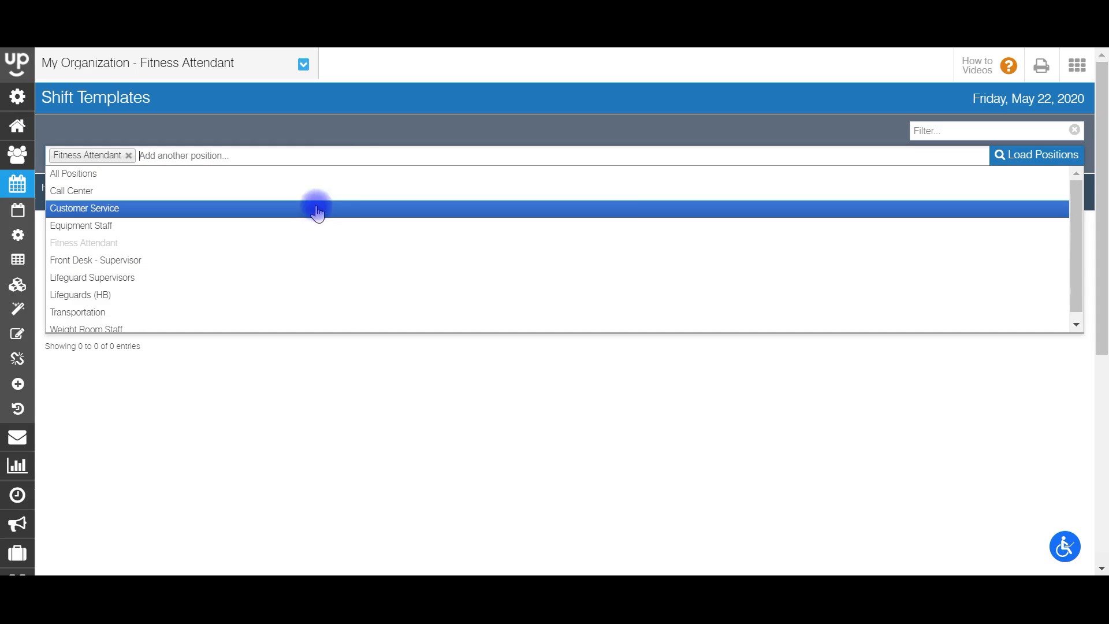
pyautogui.click(322, 231)
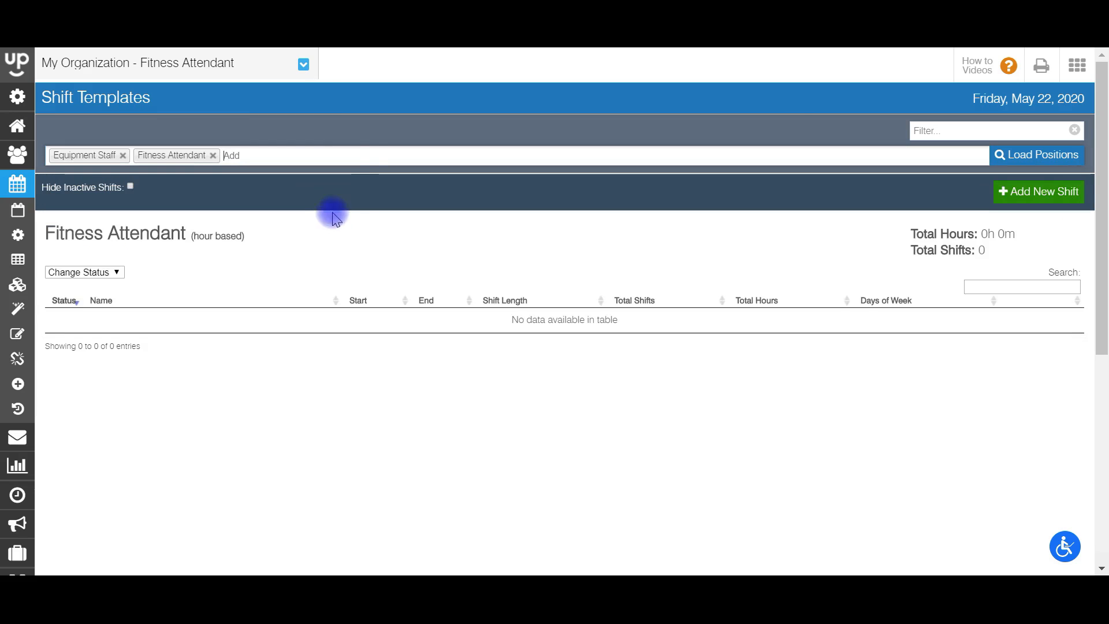
pyautogui.click(347, 151)
pyautogui.click(293, 322)
pyautogui.click(1020, 159)
pyautogui.moveTo(1102, 156)
pyautogui.mouseDown()
pyautogui.moveTo(1103, 365)
pyautogui.moveTo(1103, 154)
pyautogui.mouseUp()
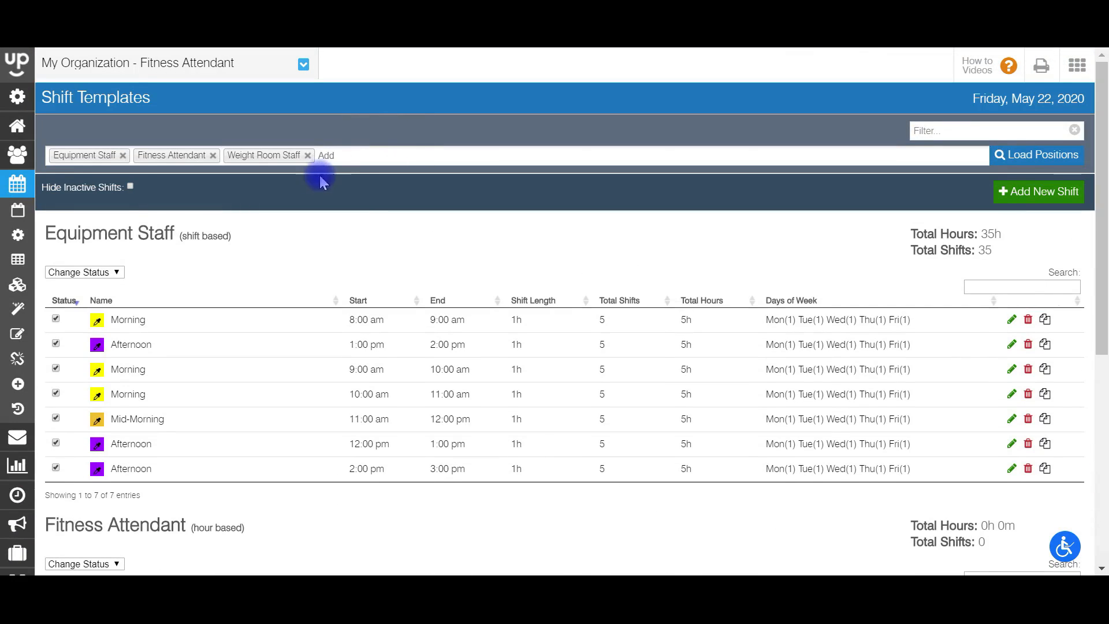
pyautogui.click(306, 155)
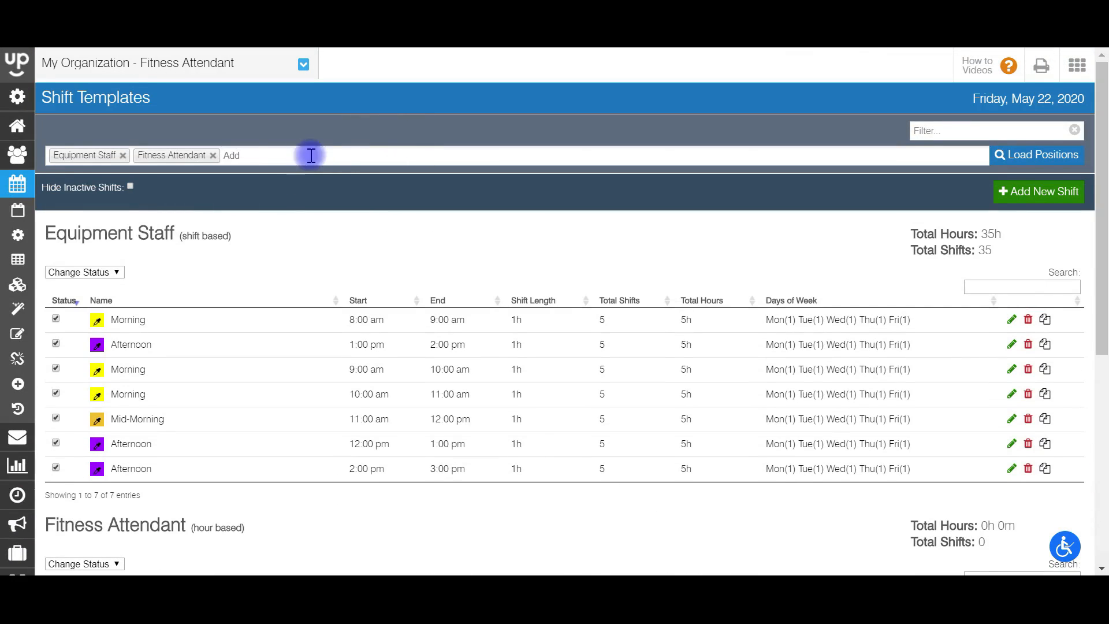
pyautogui.click(123, 155)
pyautogui.click(1017, 156)
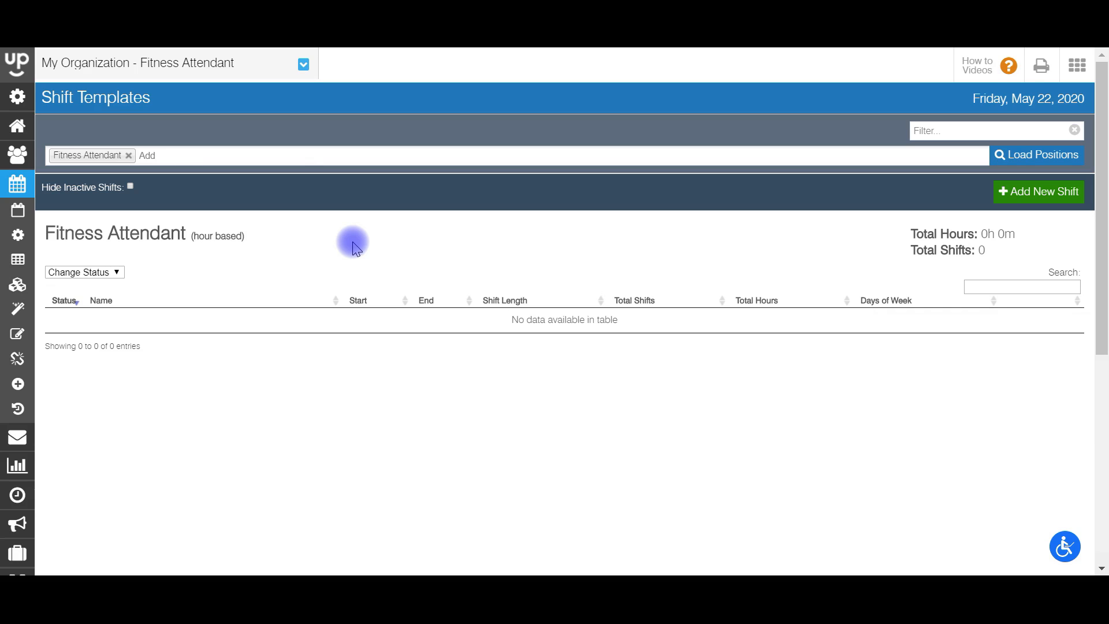
# Step: Create a new shift template with the Fitness Attendant (hour based) position
pyautogui.click(1018, 196)
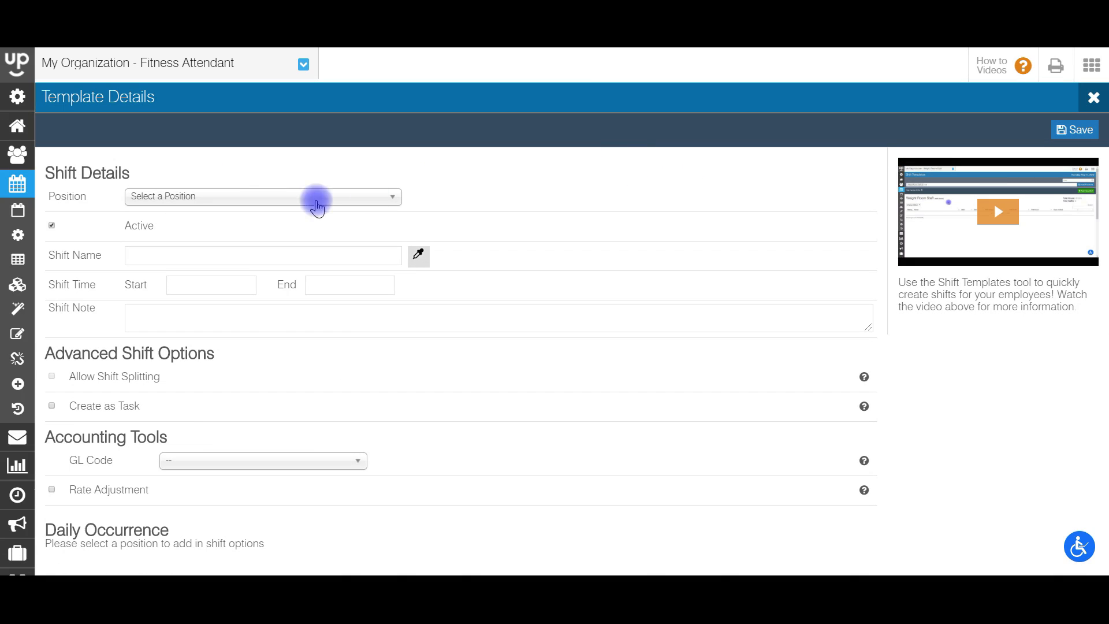
pyautogui.click(264, 199)
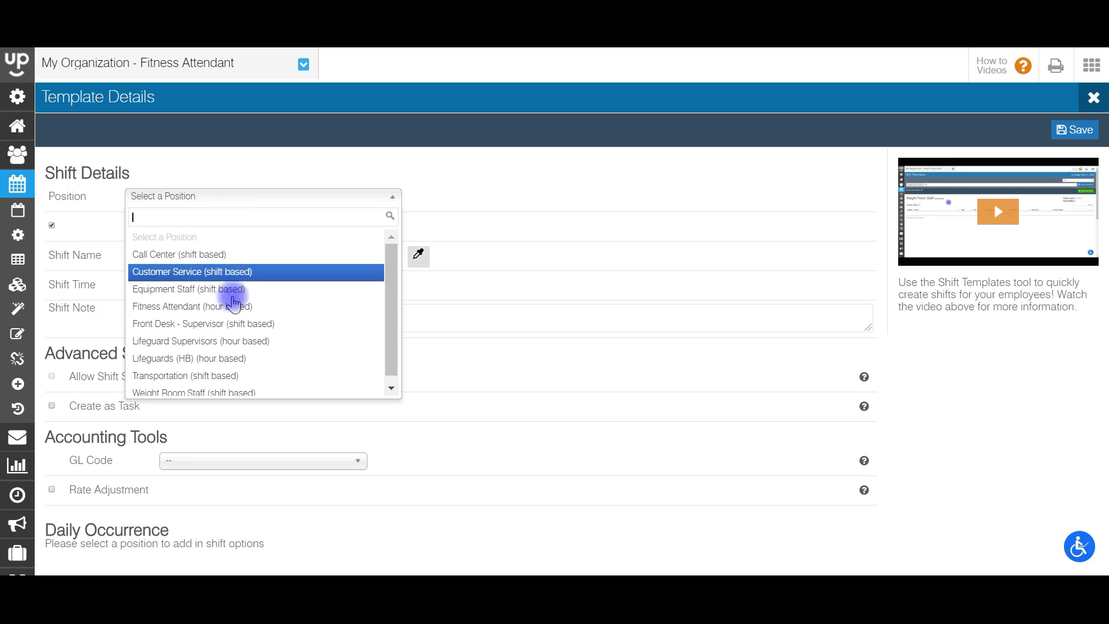
pyautogui.click(233, 306)
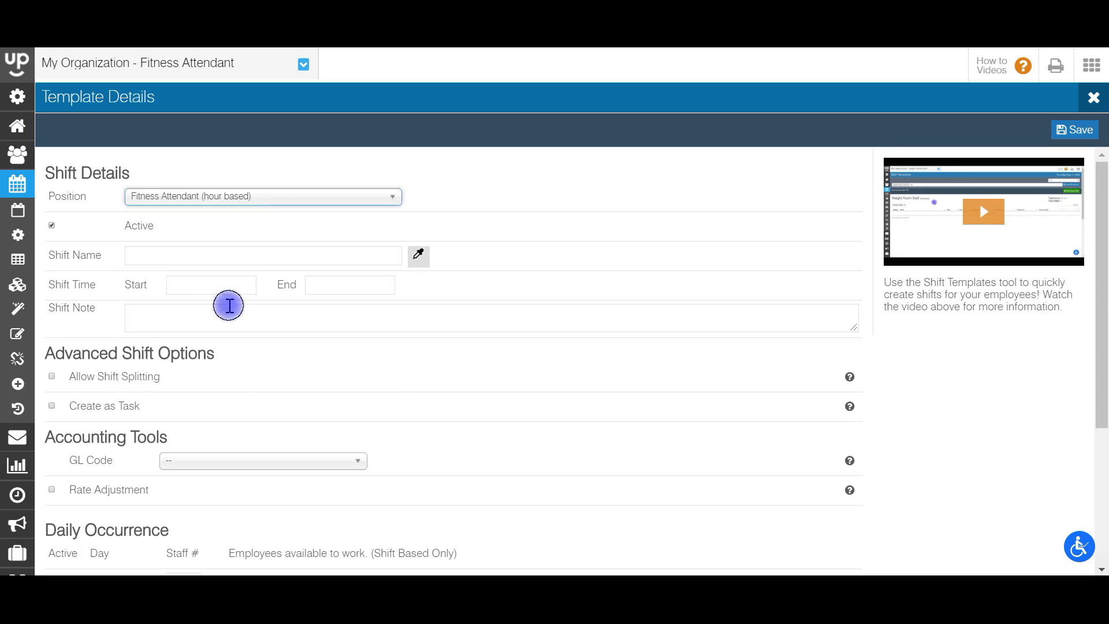
pyautogui.click(246, 199)
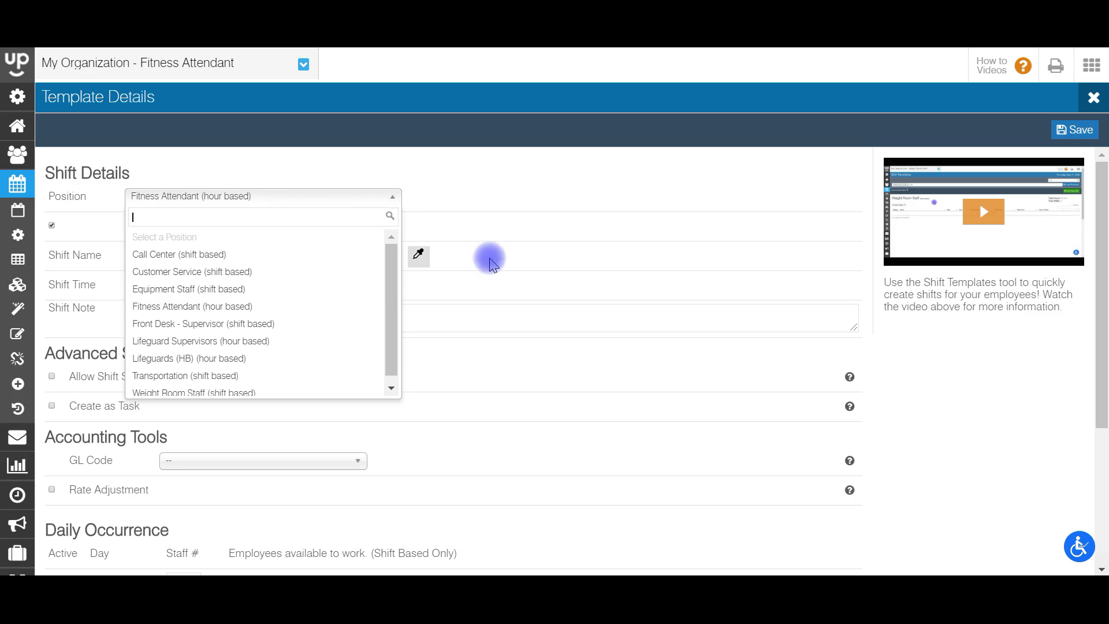
pyautogui.click(498, 267)
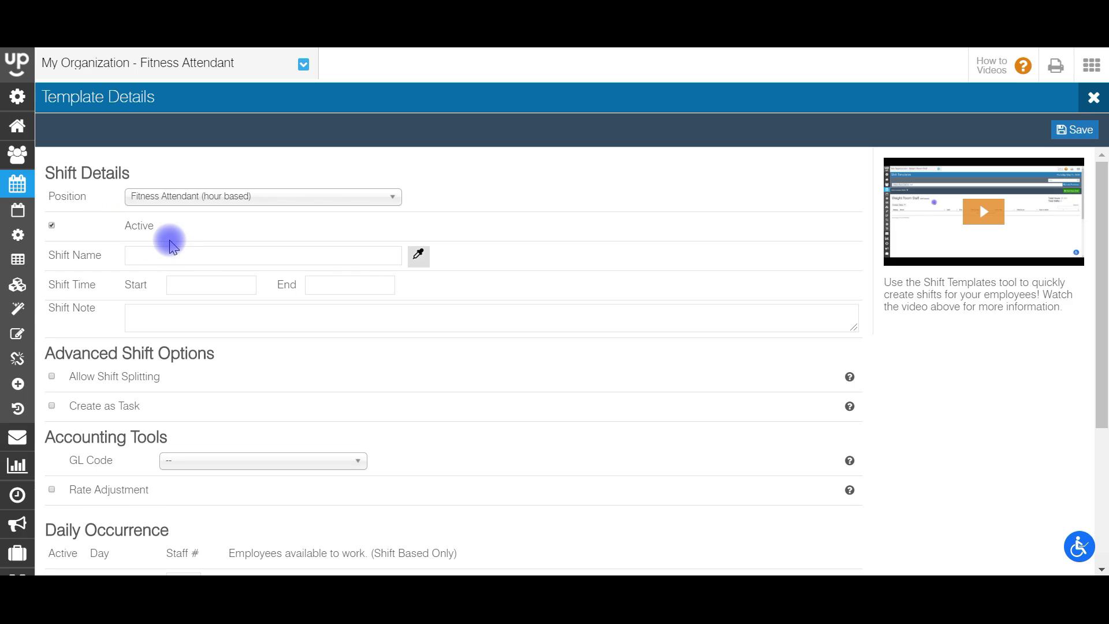
pyautogui.click(253, 254)
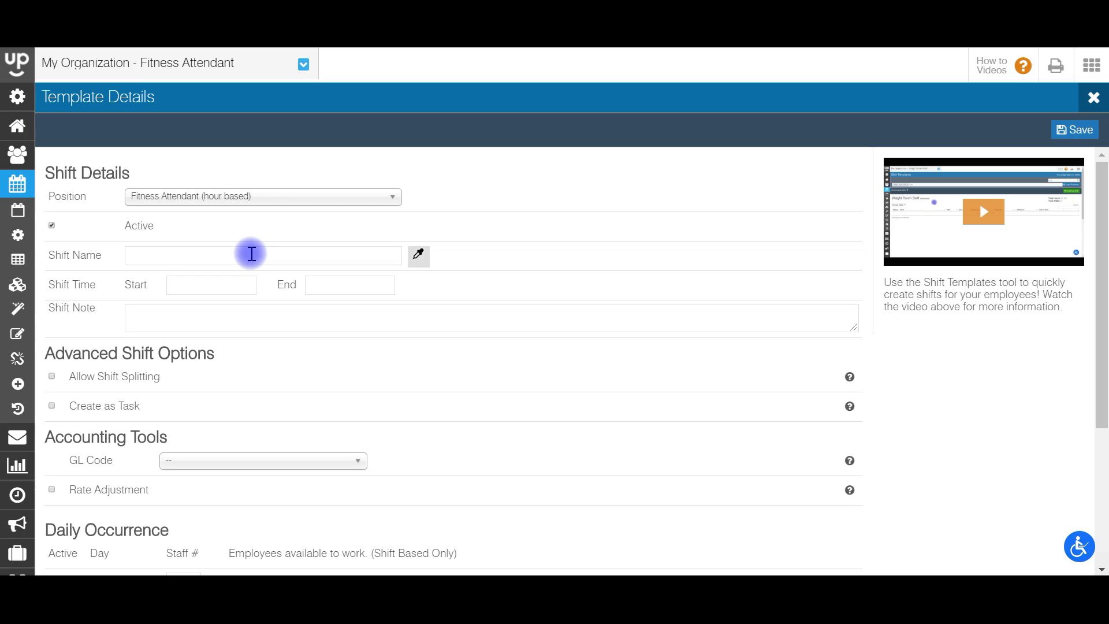
# Step: Name the template 'Morning - Smith Hall' and give it the yellow colour
pyautogui.write('Morning - Smith Hall')
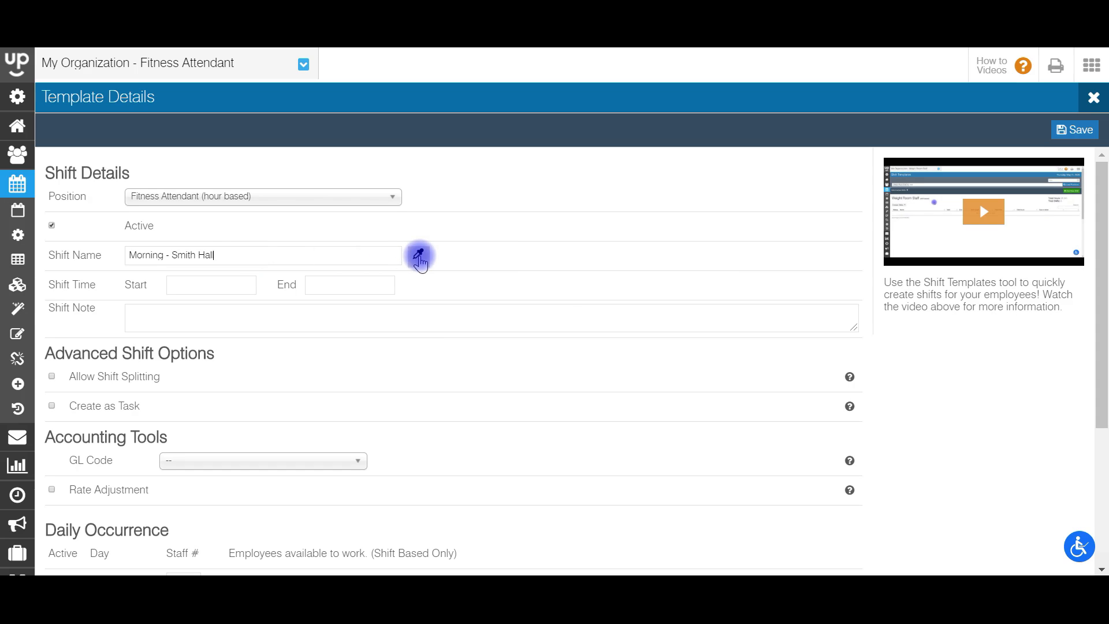
pyautogui.click(419, 255)
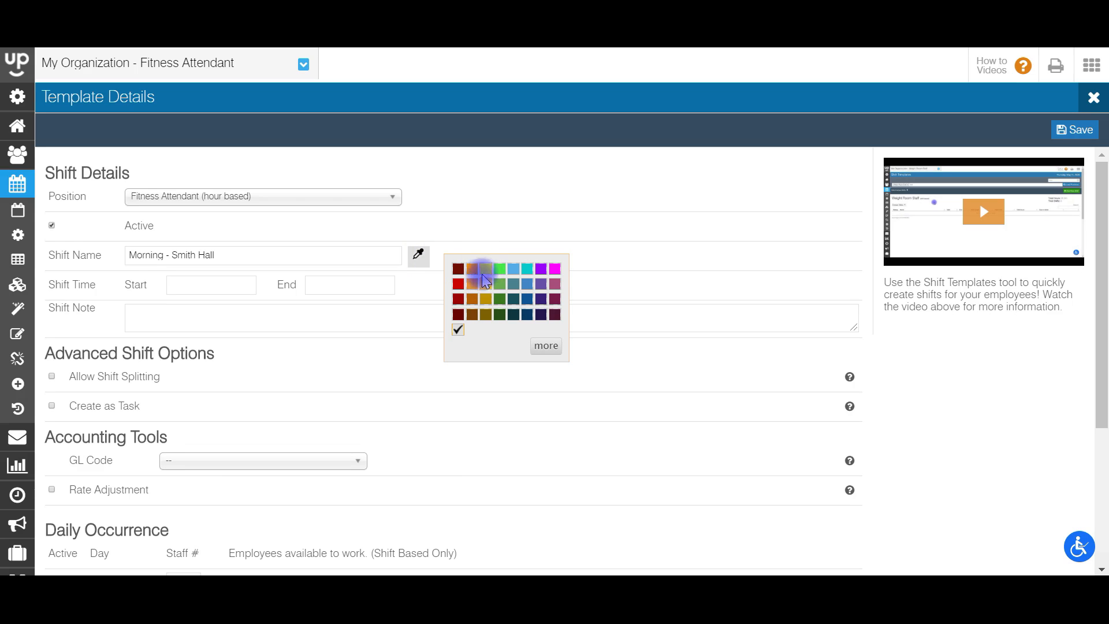
pyautogui.click(486, 269)
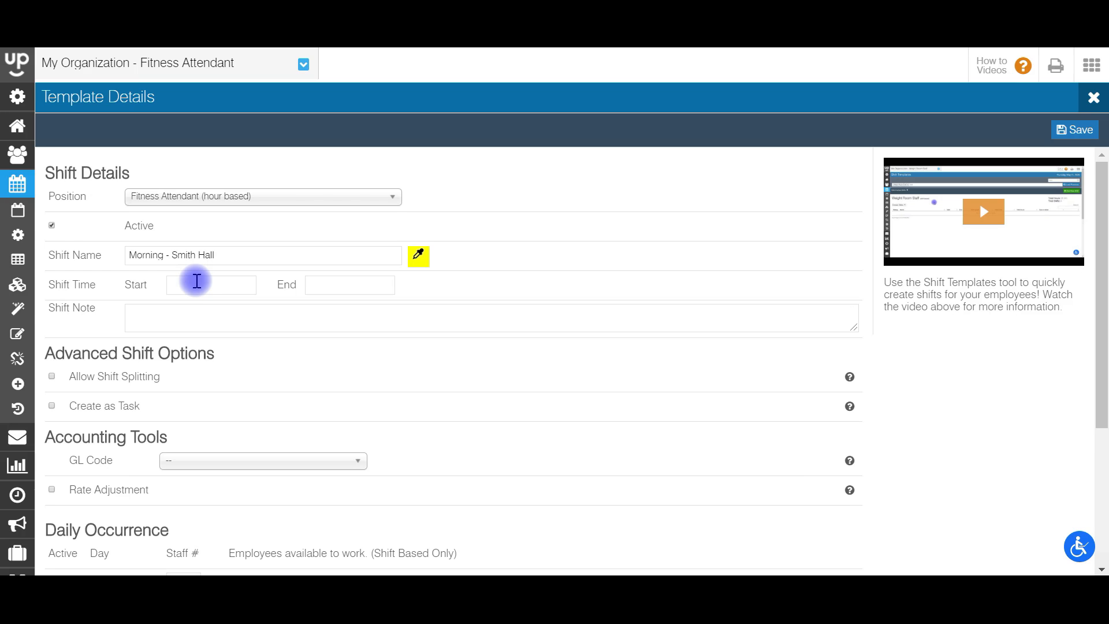
# Step: Set the shift to start at 7:00 am and end at 10:00 am
pyautogui.click(196, 281)
pyautogui.click(261, 329)
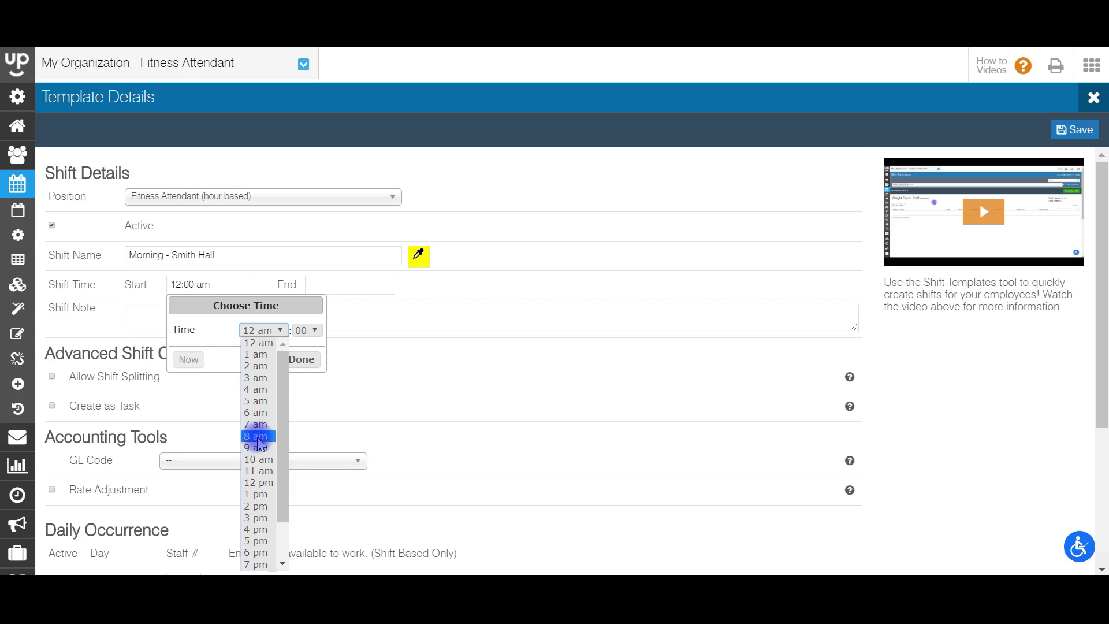
pyautogui.click(255, 423)
pyautogui.click(302, 359)
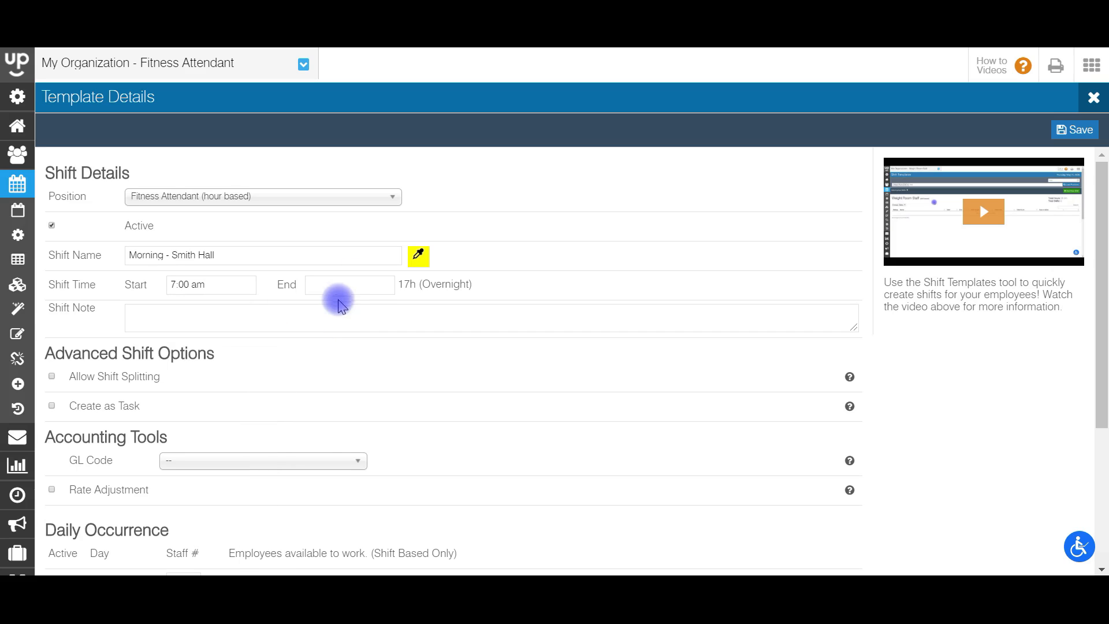
pyautogui.click(344, 282)
pyautogui.click(408, 334)
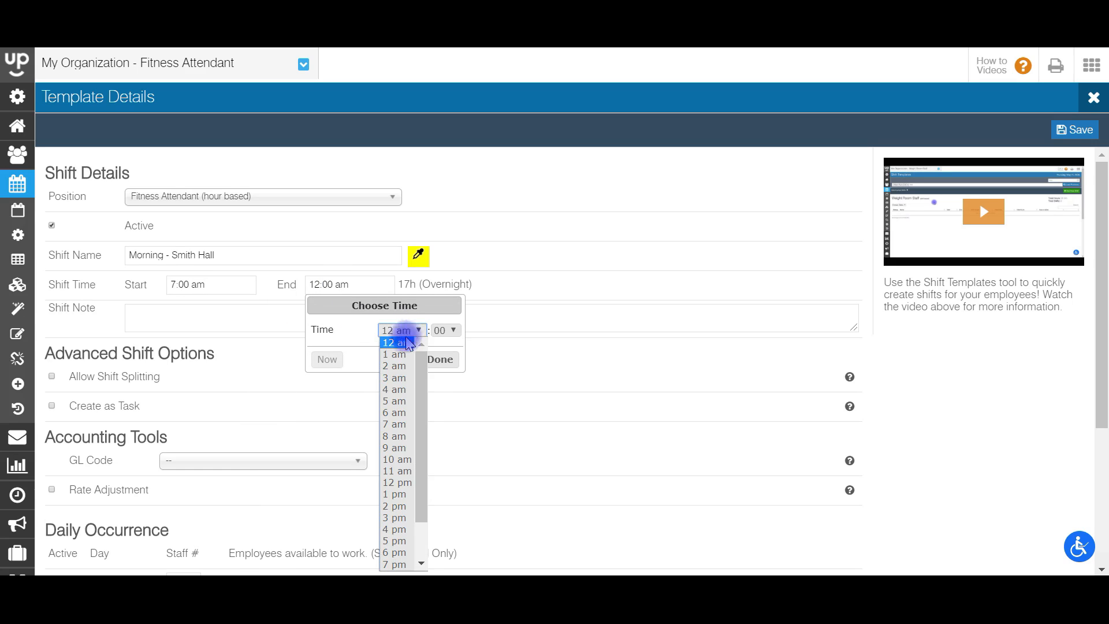
pyautogui.click(403, 459)
pyautogui.click(438, 360)
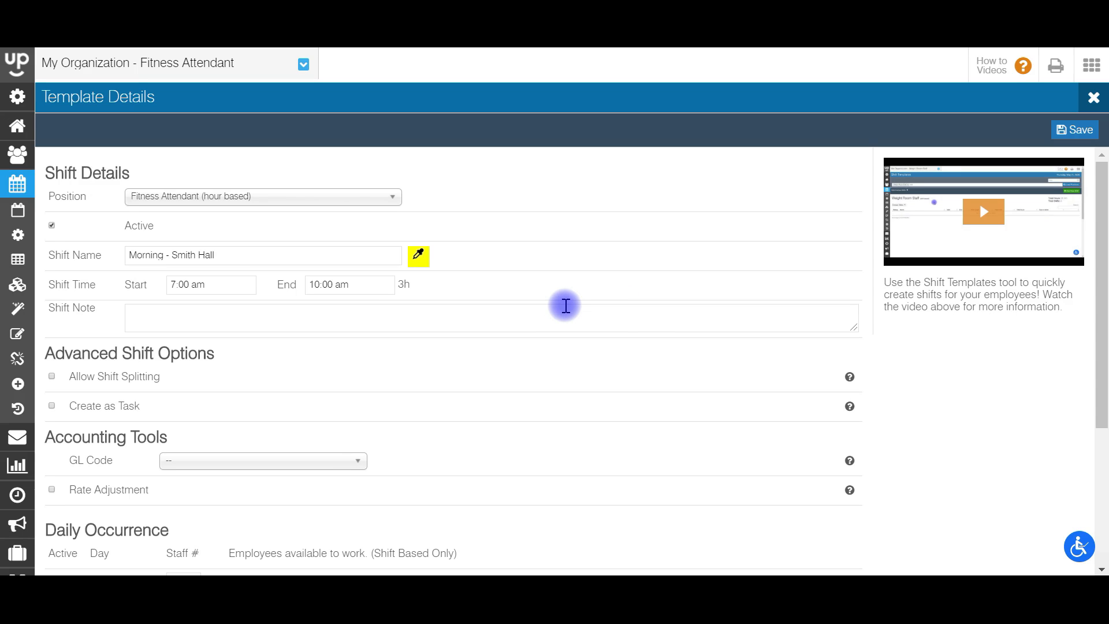
pyautogui.click(322, 323)
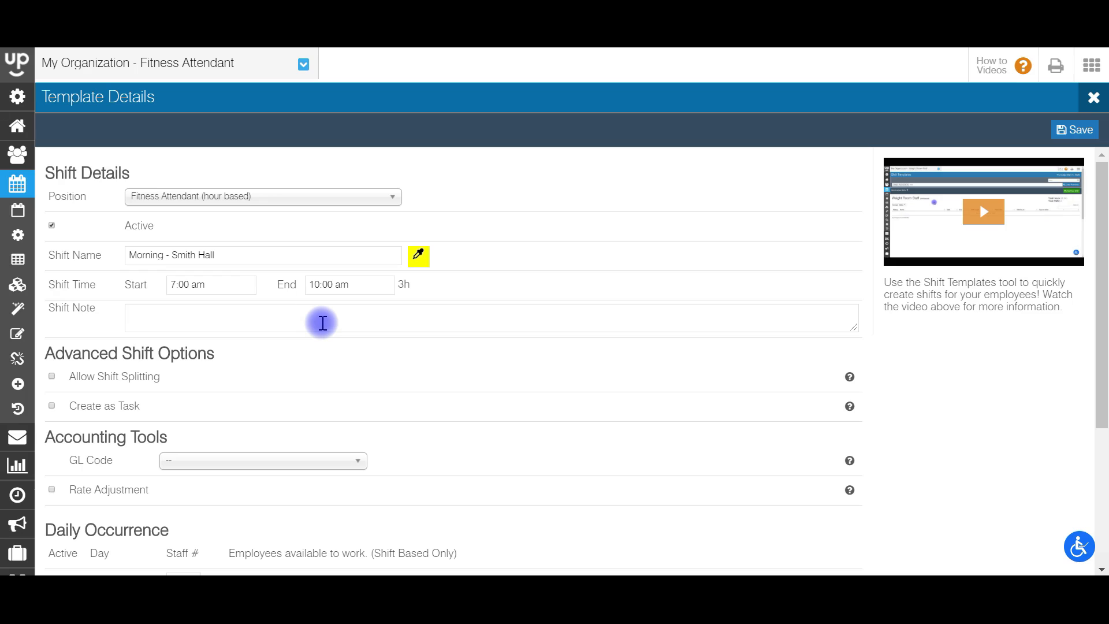
# Step: Enter the shift note 'Get key from lock box' and check the shift-splitting help
pyautogui.write('Get key from lock box.')
pyautogui.scroll(-1, 322, 322)
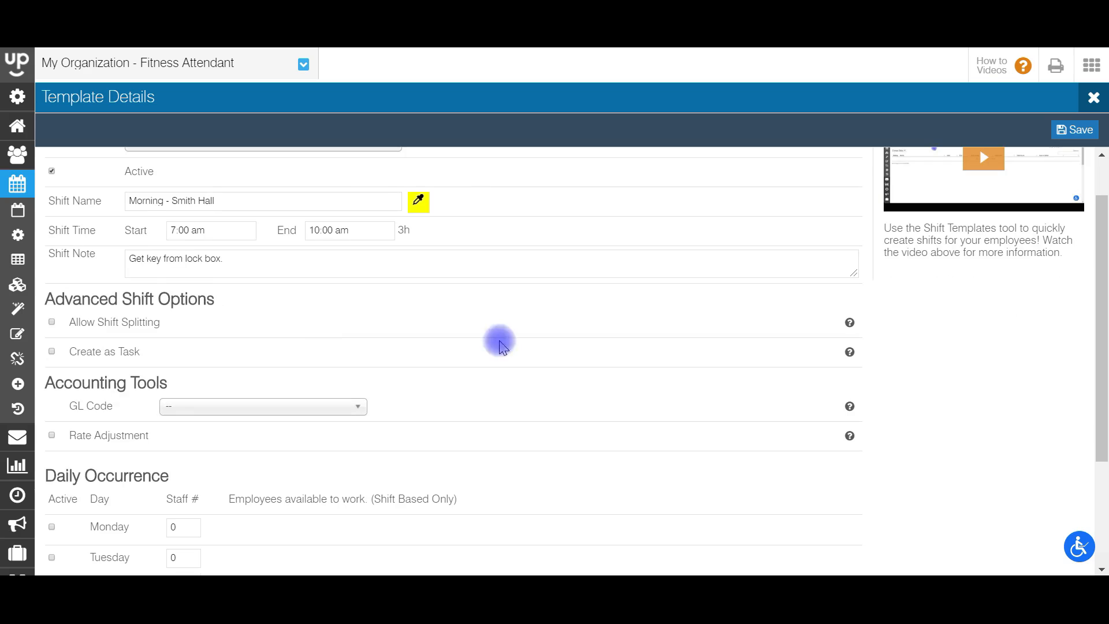
pyautogui.press('BackSpace')
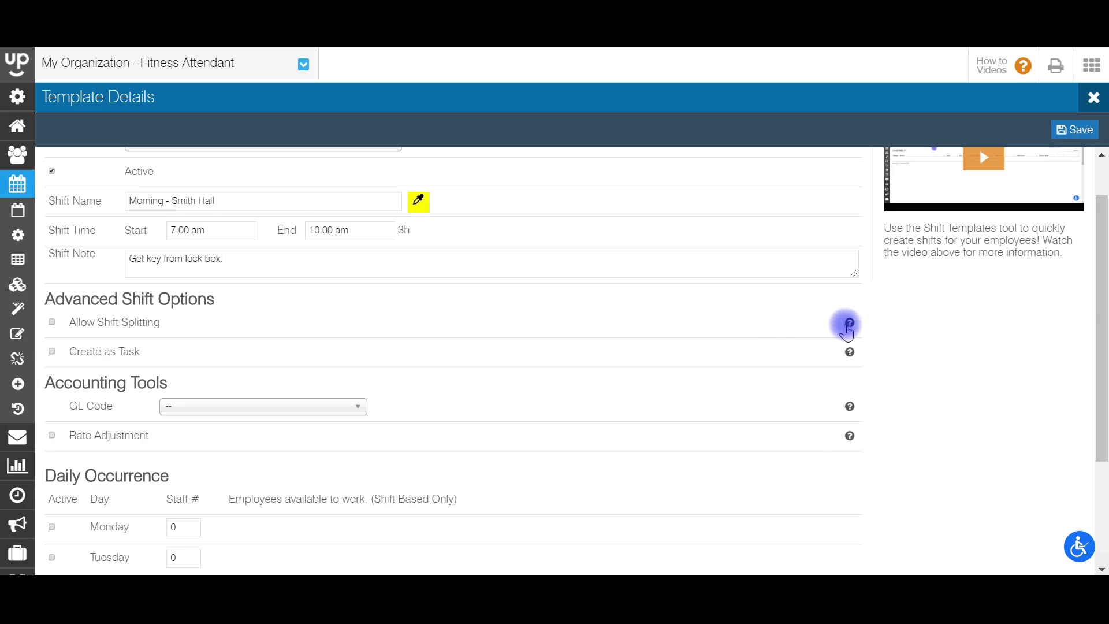
pyautogui.click(849, 323)
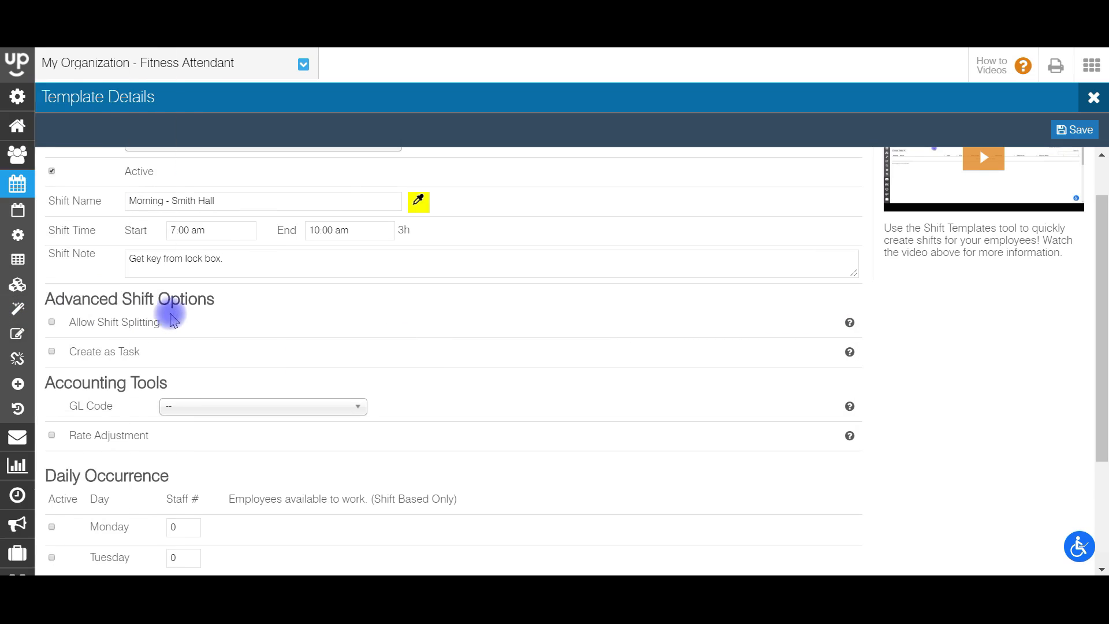
# Step: Enable shift splitting, keeping a 30-minute minimum and 6-hour maximum length
pyautogui.click(52, 323)
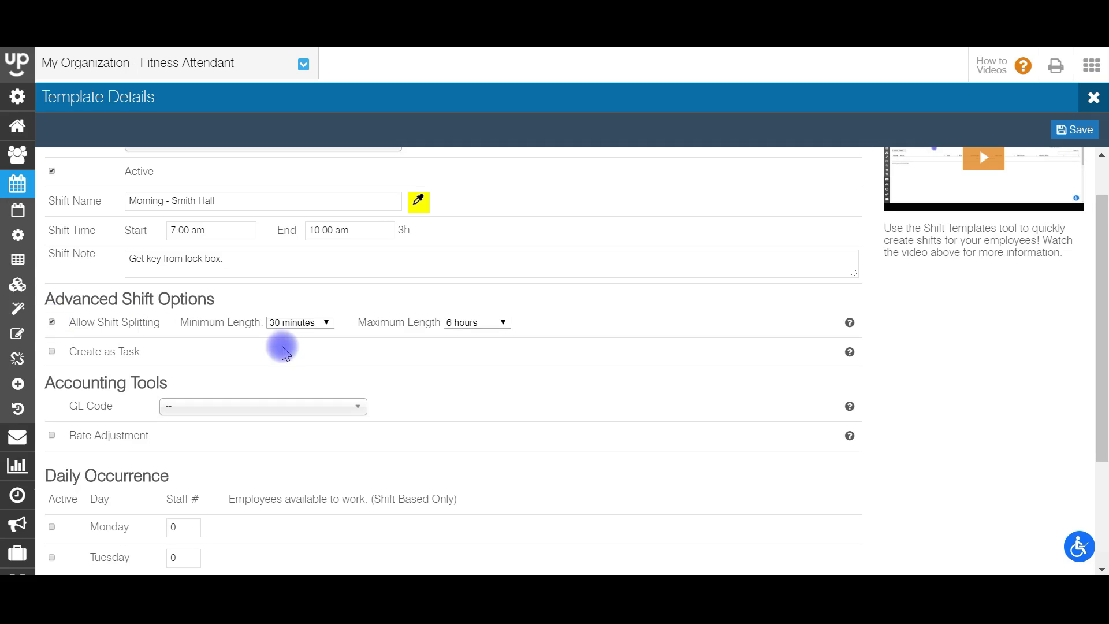
pyautogui.click(299, 322)
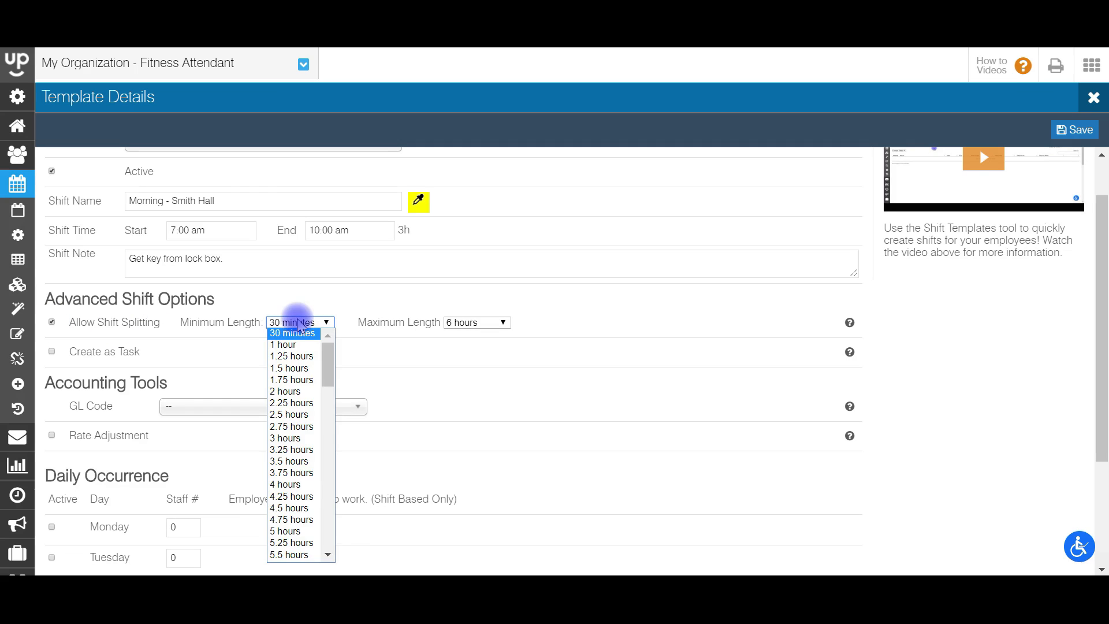
pyautogui.click(298, 322)
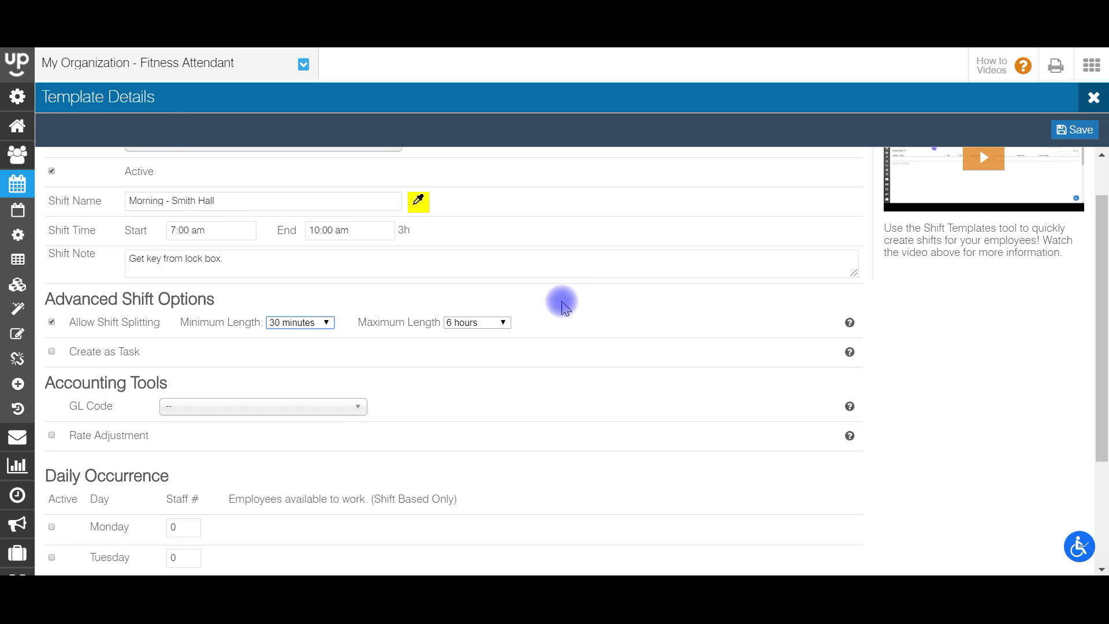
pyautogui.moveTo(73, 263)
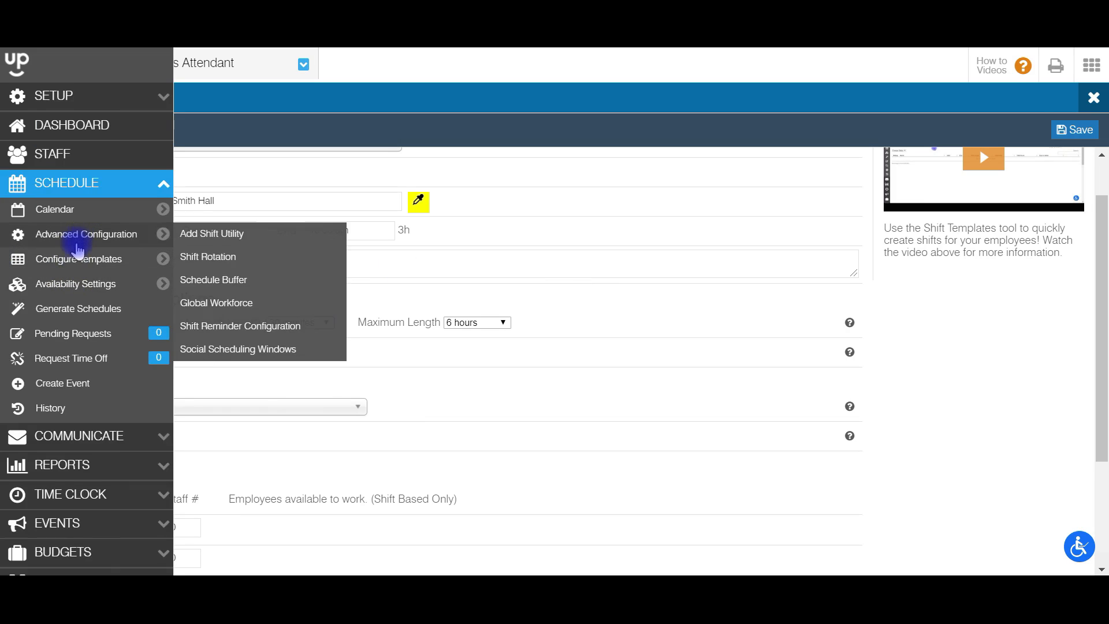
pyautogui.moveTo(80, 285)
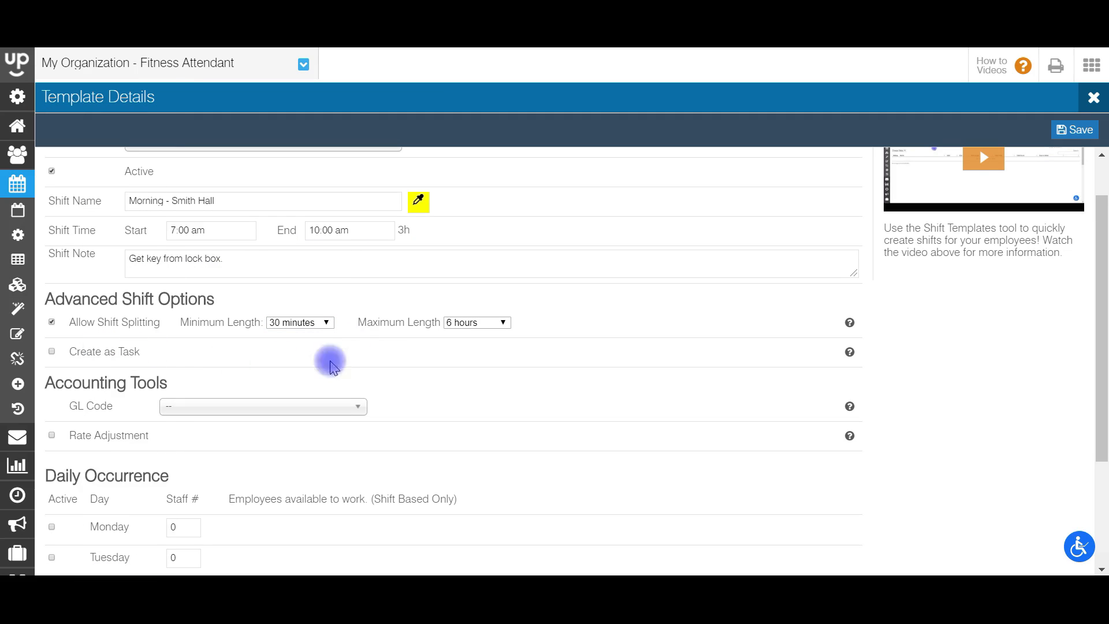
pyautogui.moveTo(848, 362)
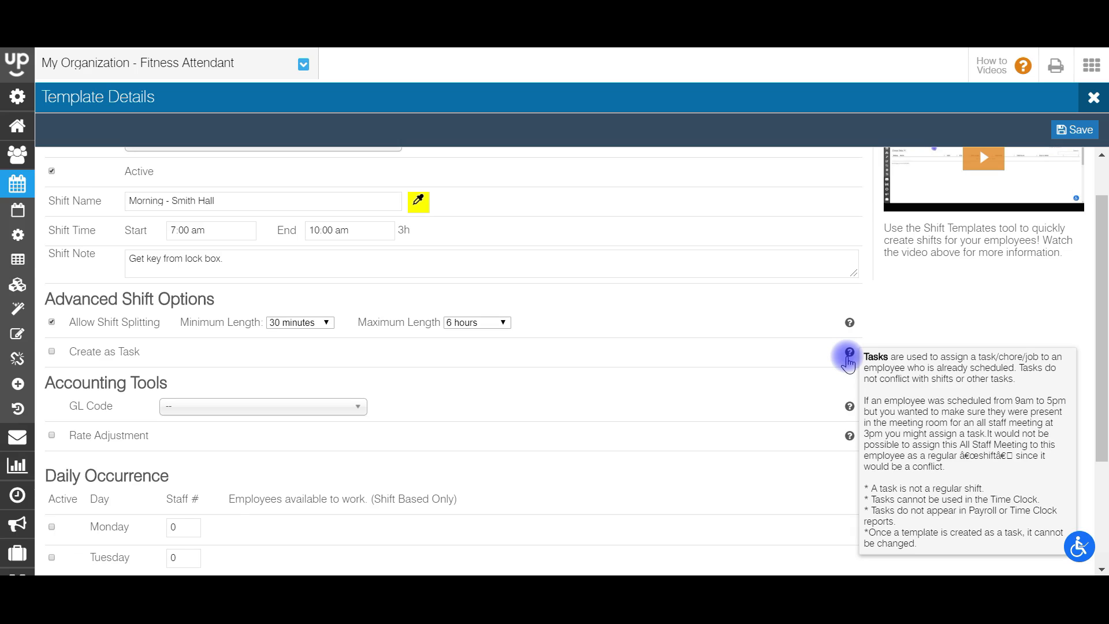
pyautogui.scroll(-2, 415, 317)
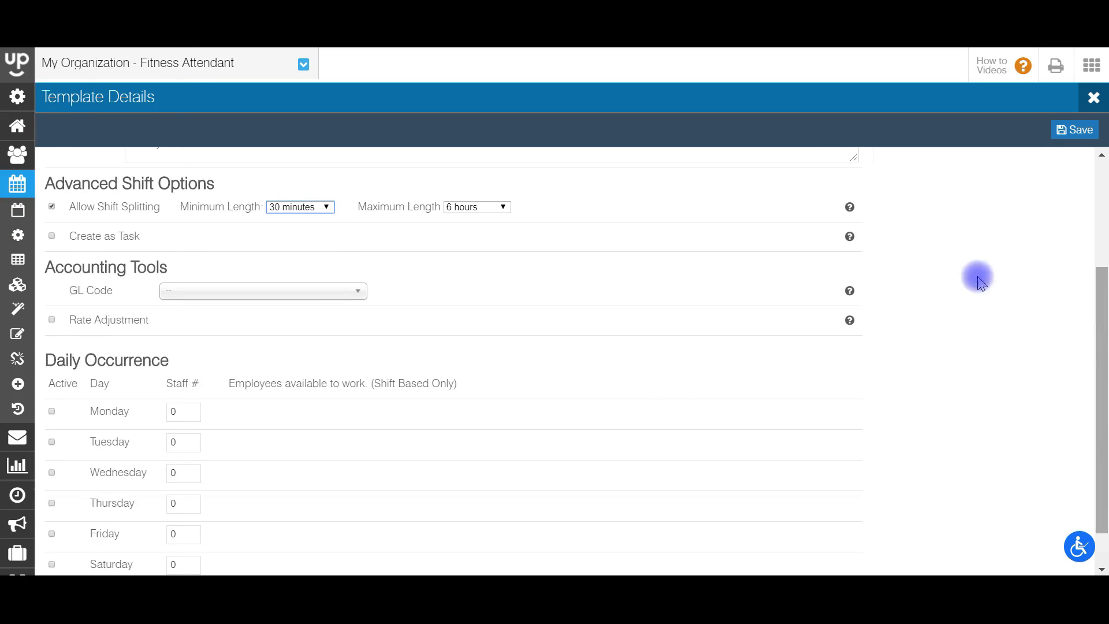
pyautogui.moveTo(35, 190)
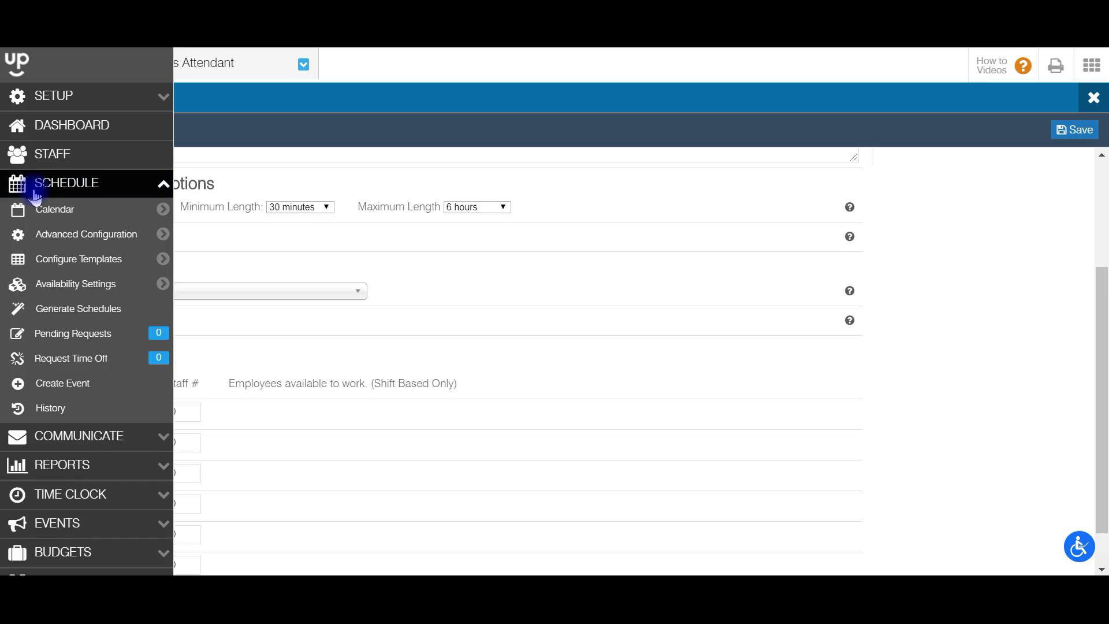
pyautogui.moveTo(58, 398)
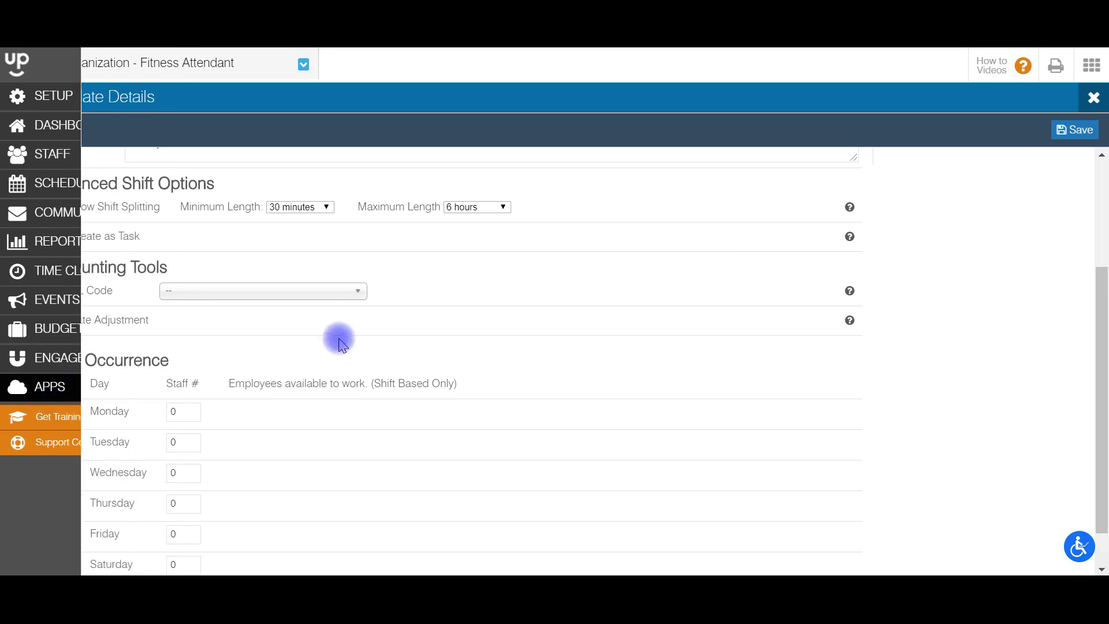
pyautogui.click(306, 292)
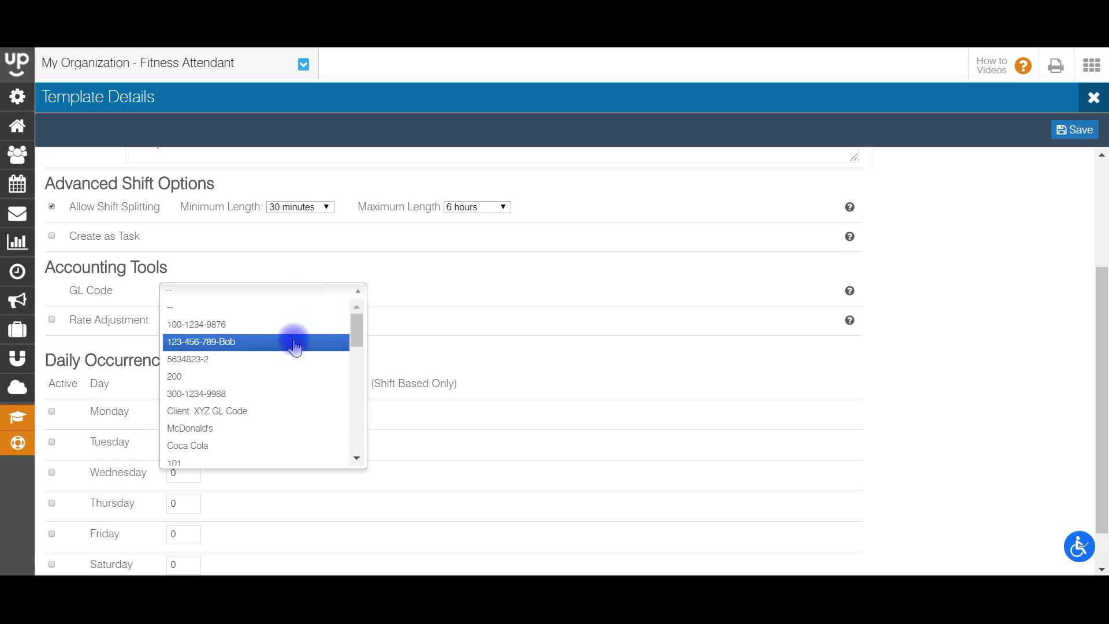
pyautogui.click(290, 325)
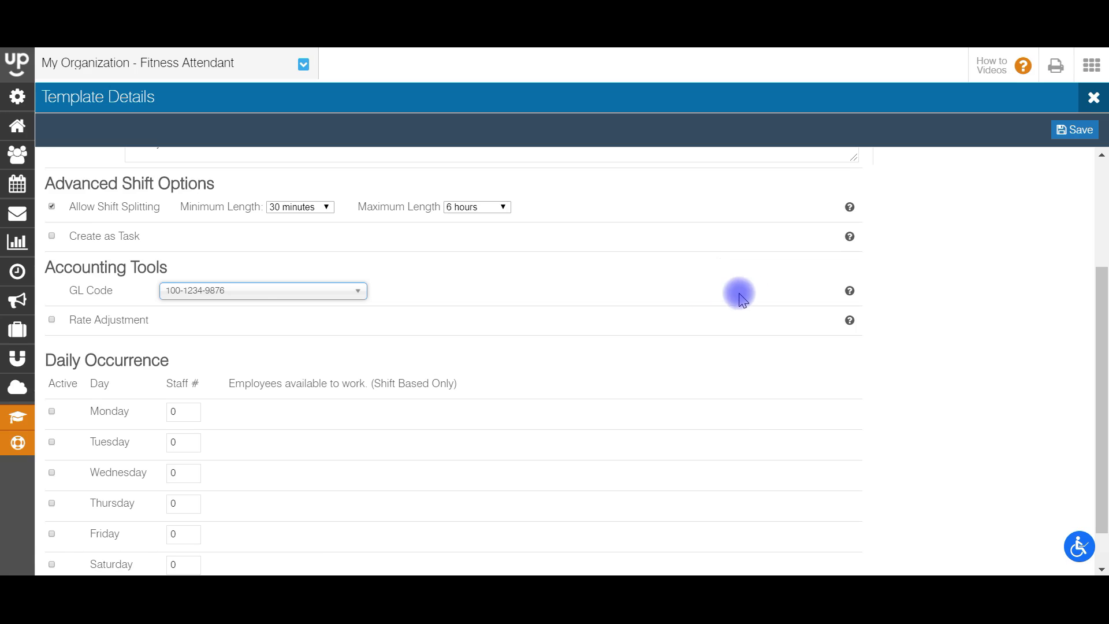
# Step: Turn on Rate Adjustment as an X multiplier with value 1.3
pyautogui.click(52, 322)
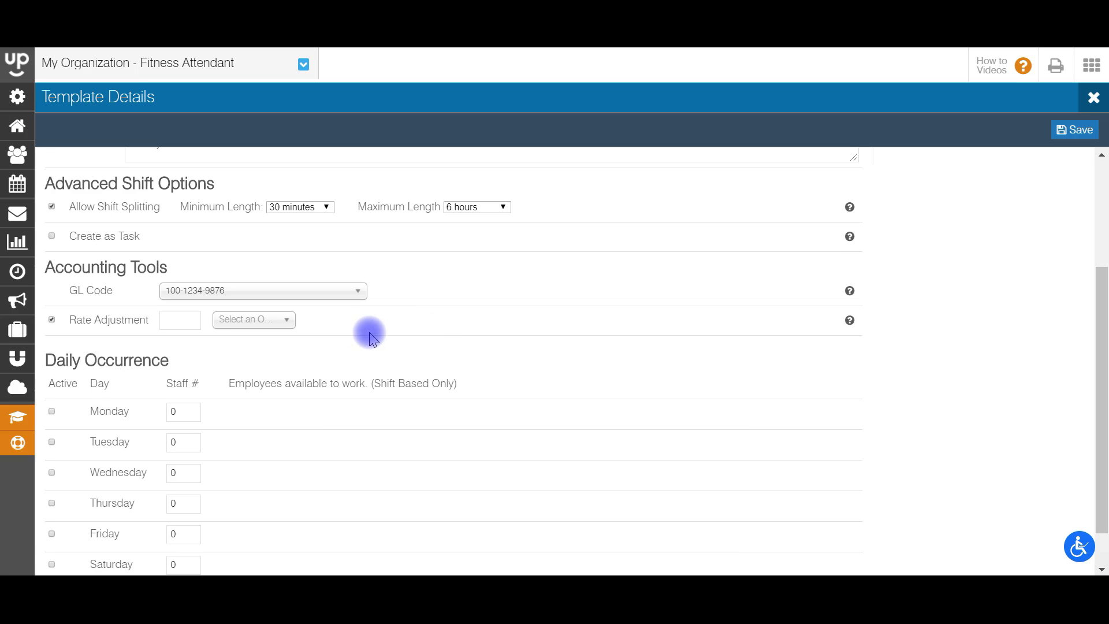
pyautogui.click(246, 323)
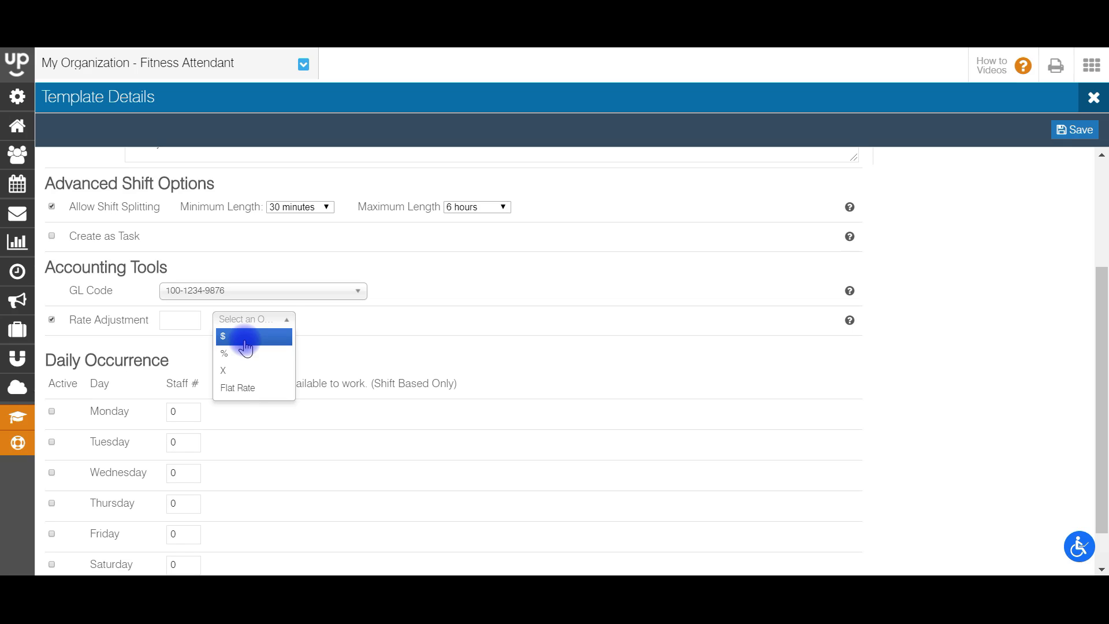
pyautogui.click(236, 372)
pyautogui.click(174, 321)
pyautogui.write('1.3')
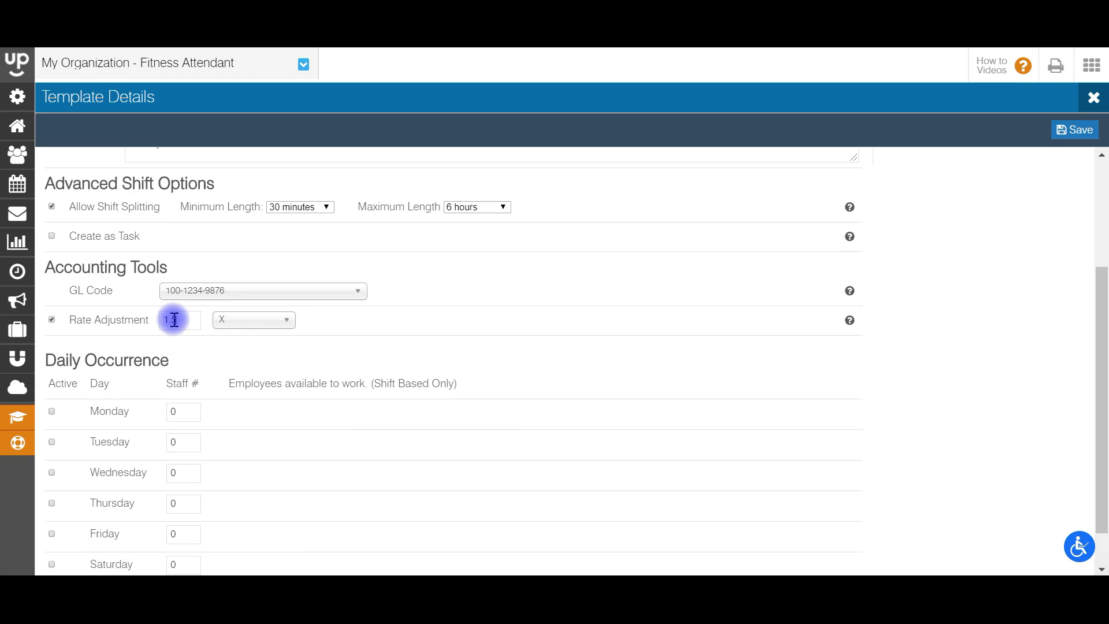
# Step: Set Staff # to 1 for each weekday, Monday through Friday
pyautogui.scroll(-1, 346, 364)
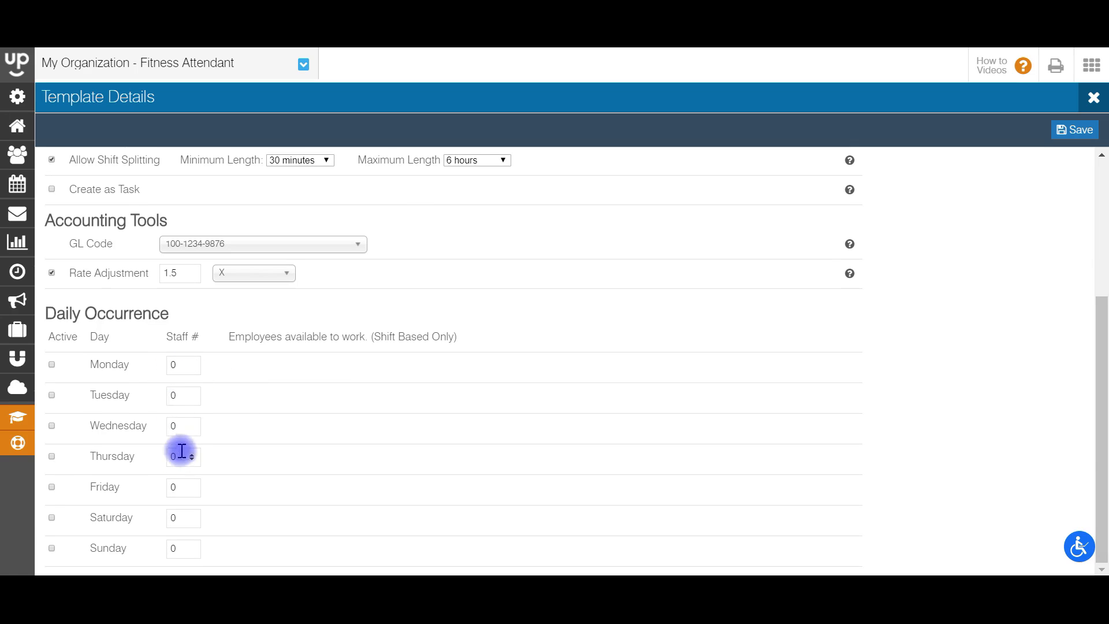
pyautogui.click(180, 368)
pyautogui.press('BackSpace')
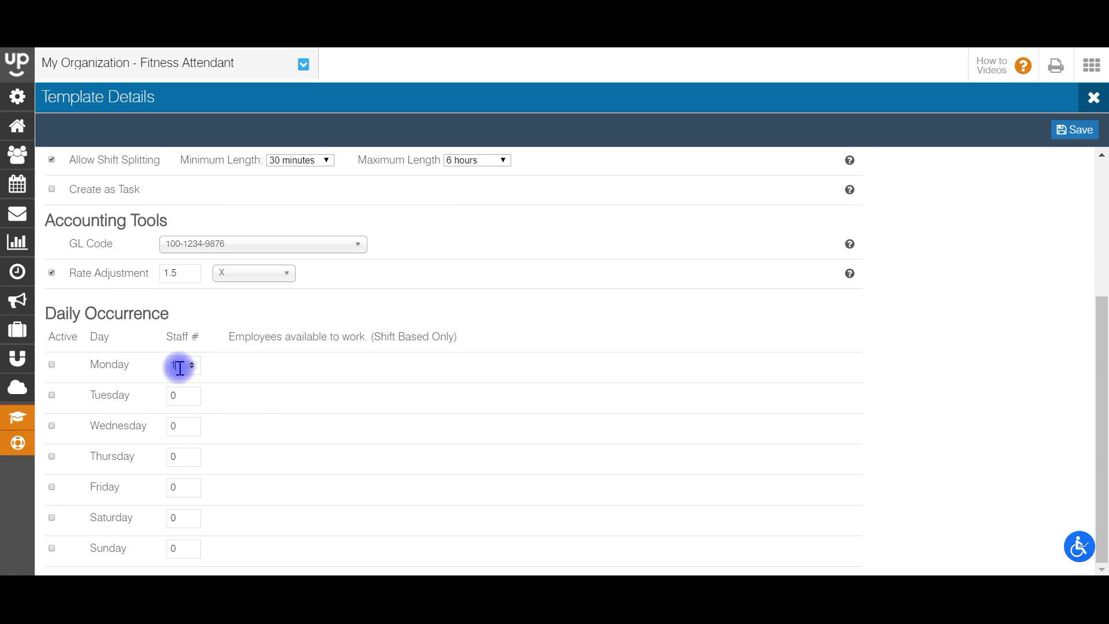
pyautogui.doubleClick(174, 396)
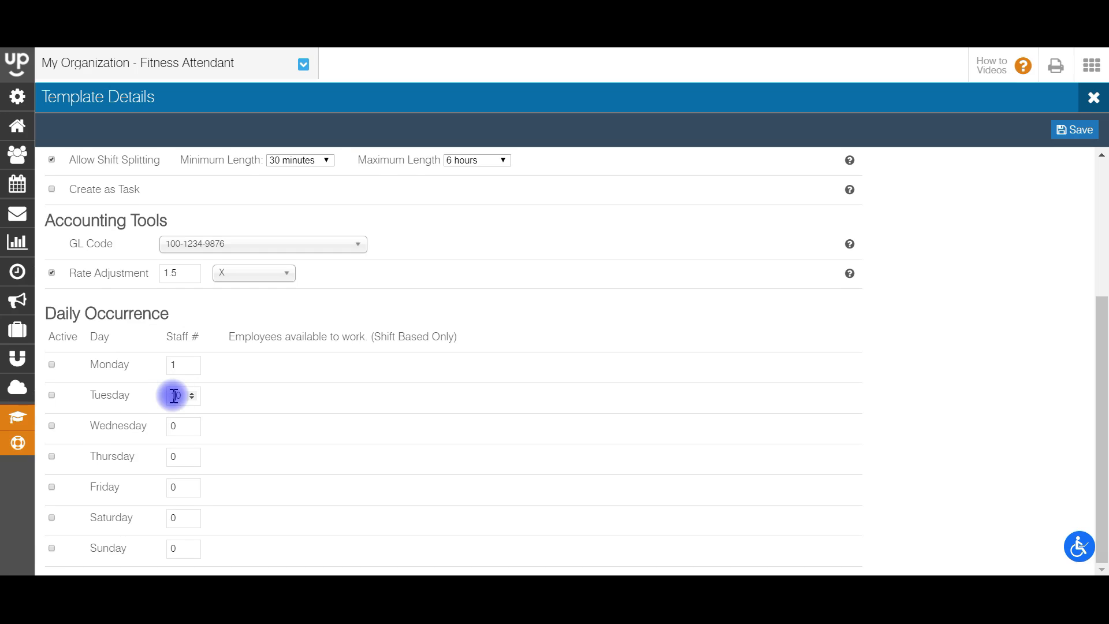
pyautogui.write('1')
pyautogui.click(179, 427)
pyautogui.press('BackSpace')
pyautogui.write('1')
pyautogui.click(178, 455)
pyautogui.press('BackSpace')
pyautogui.write('1')
pyautogui.click(179, 485)
pyautogui.press('BackSpace')
pyautogui.write('1')
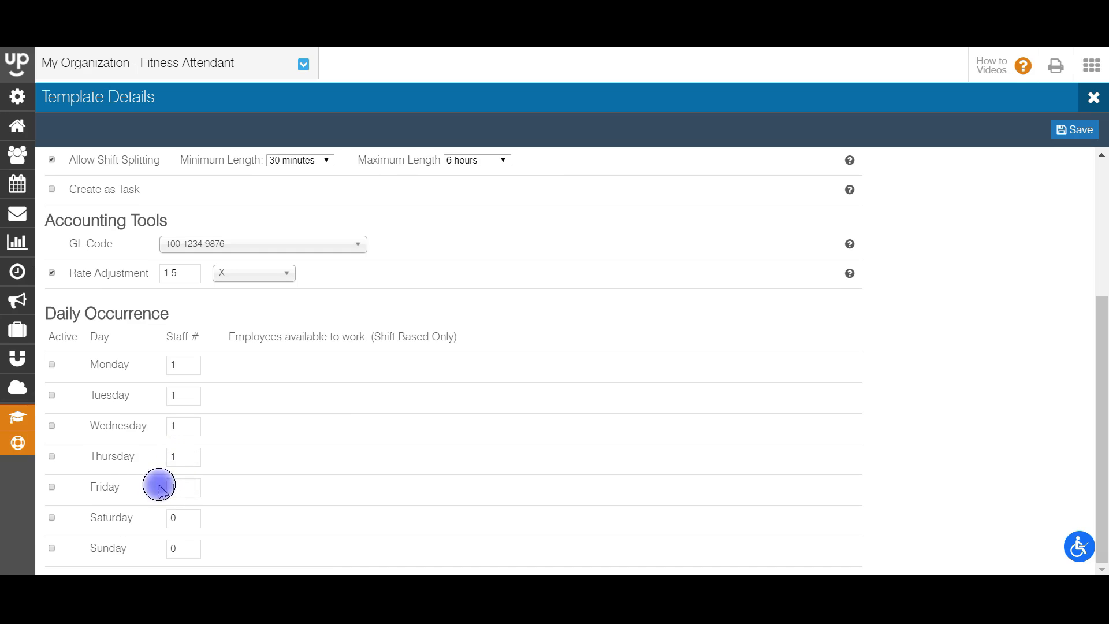
# Step: Mark Monday–Friday active and save the Morning - Smith Hall template
pyautogui.click(51, 364)
pyautogui.click(52, 394)
pyautogui.click(52, 425)
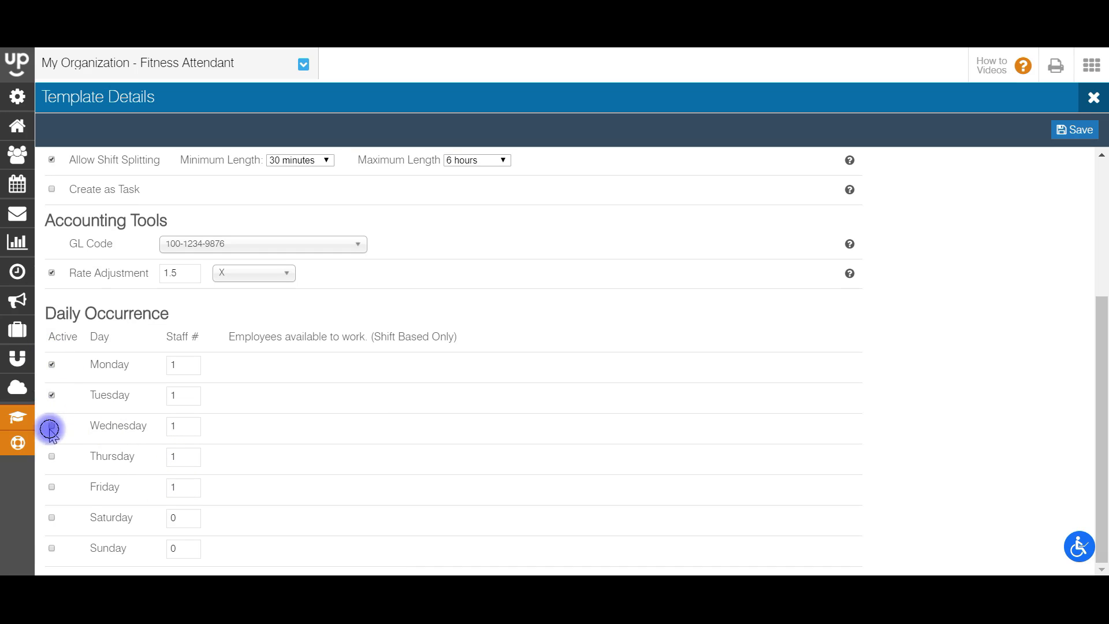
pyautogui.click(52, 456)
pyautogui.click(52, 487)
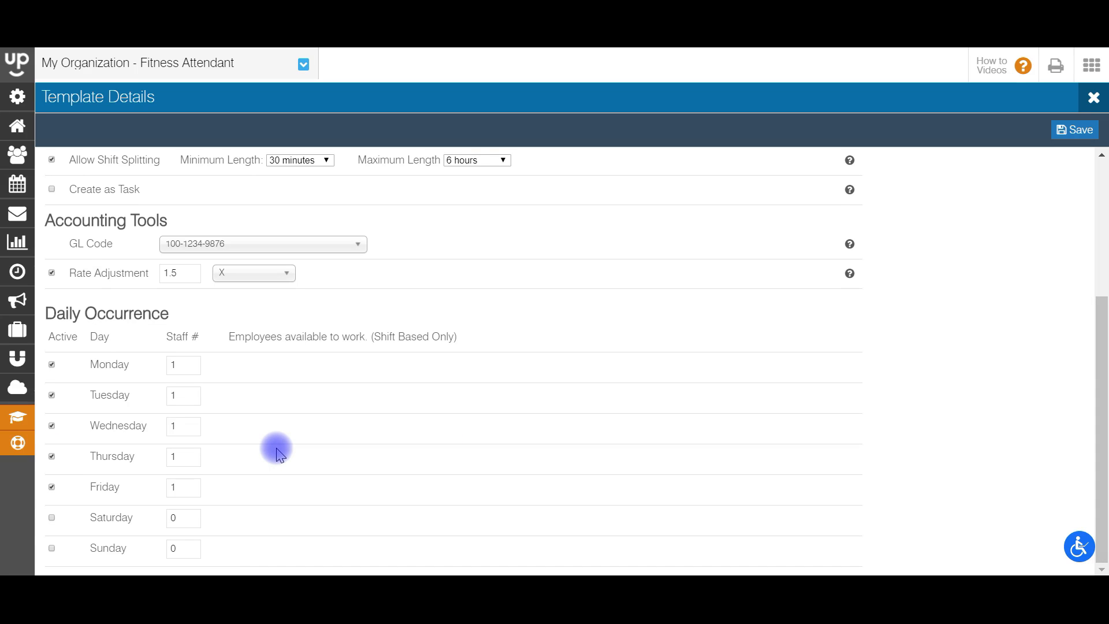
pyautogui.moveTo(1102, 379); pyautogui.dragTo(1101, 244)
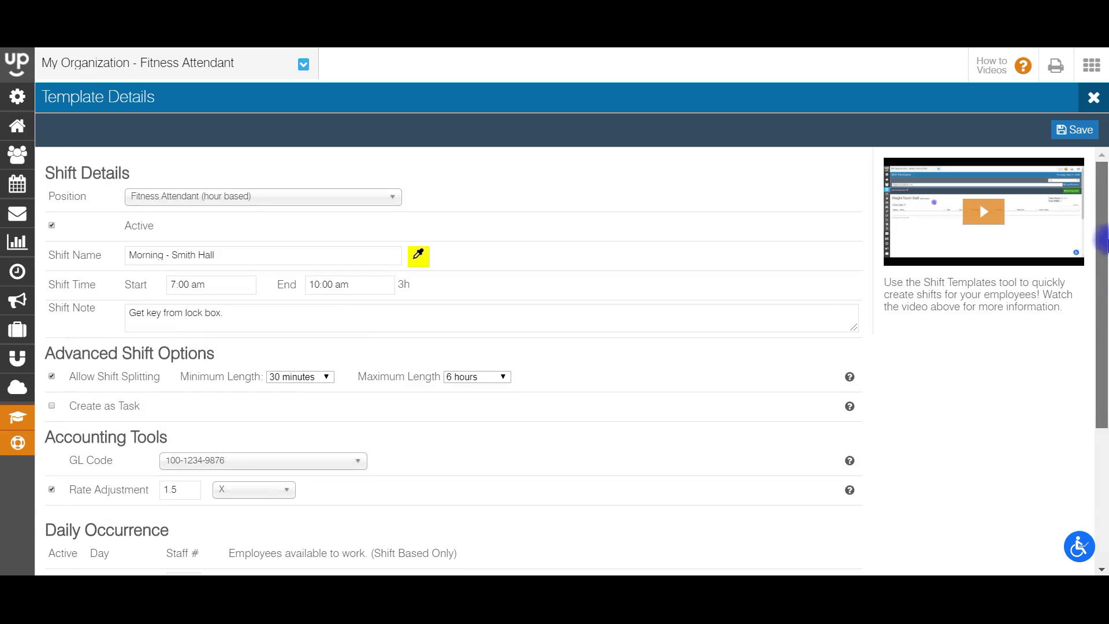
pyautogui.click(1068, 130)
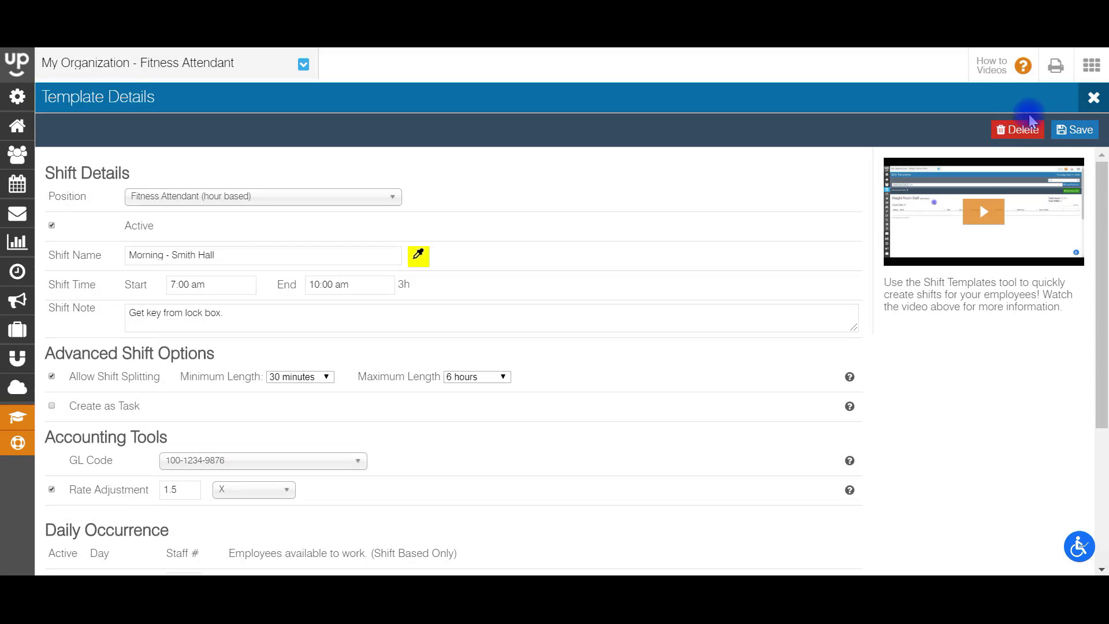
pyautogui.click(1092, 97)
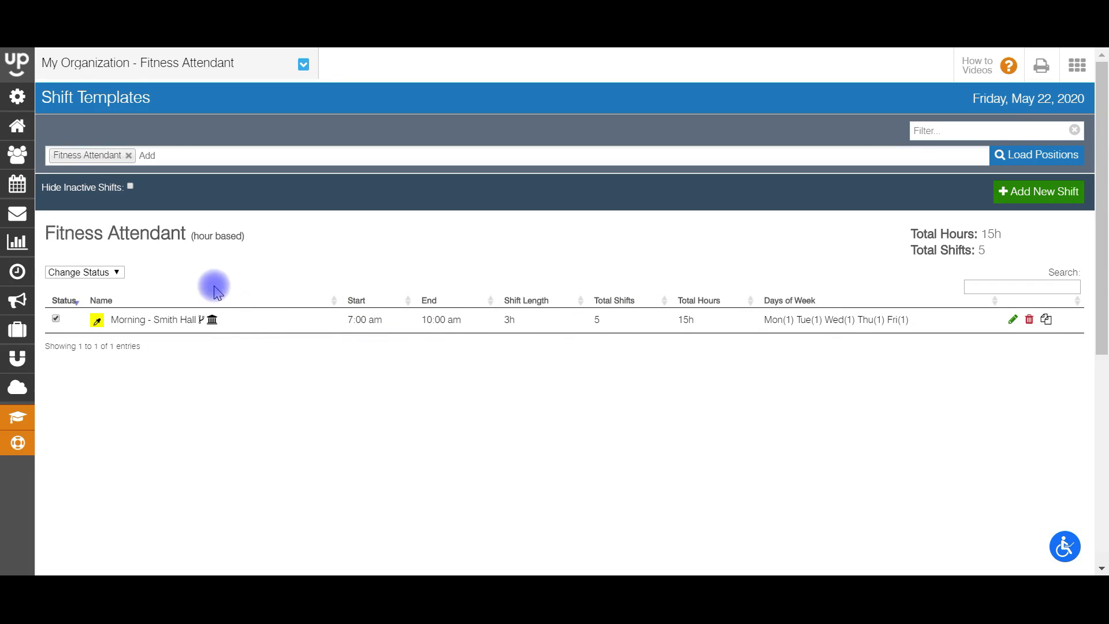
# Step: Review the Fitness Attendant list showing Morning - Smith Hall, Mon–Fri, 15 hours
pyautogui.moveTo(214, 328)
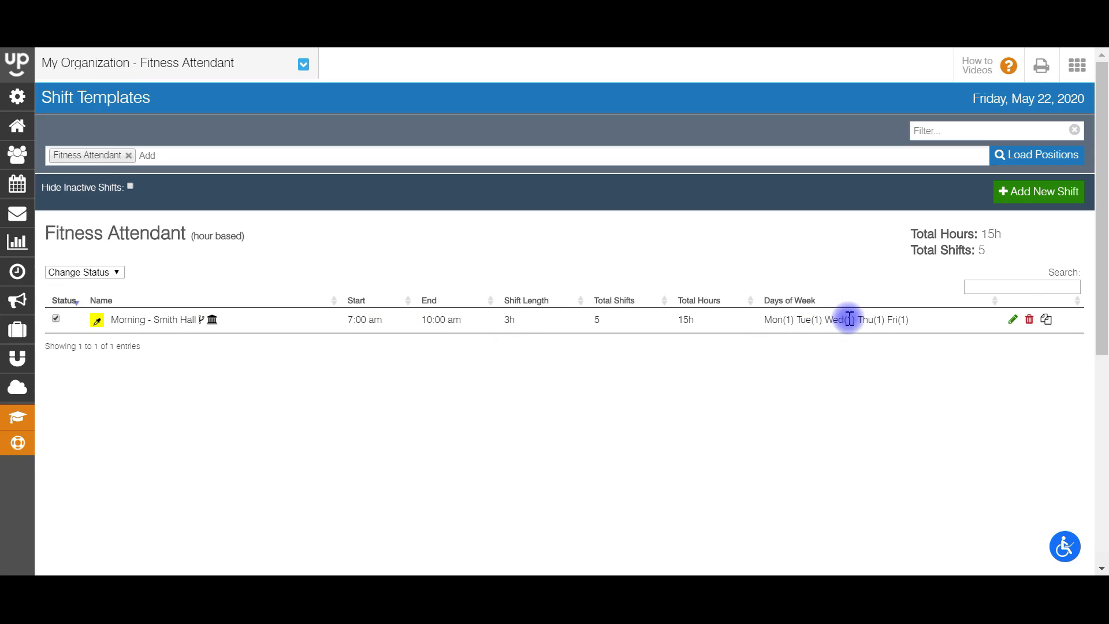
# Step: Duplicate Morning - Smith Hall into Fitness Attendant, retitling the copy 'Afternoon - Smith Hall'
pyautogui.click(1047, 321)
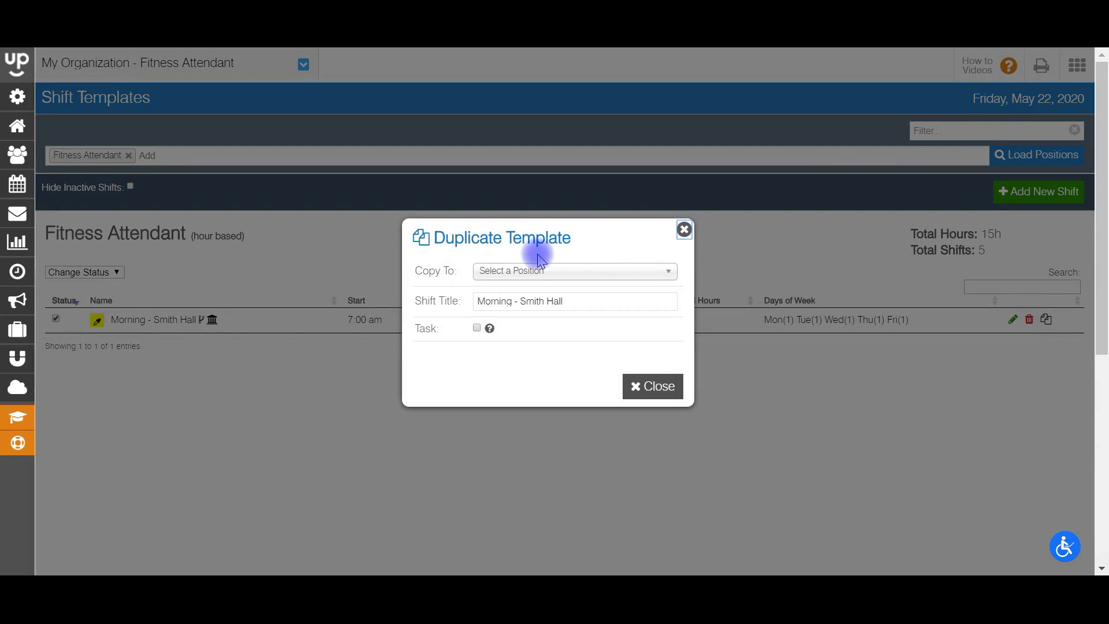
pyautogui.click(530, 271)
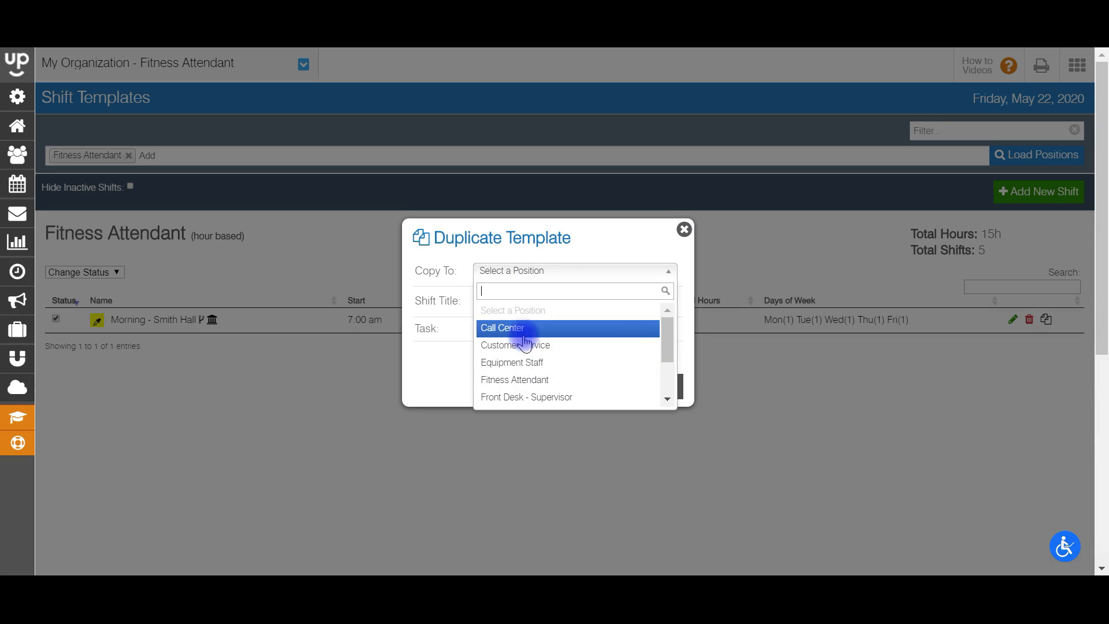
pyautogui.click(516, 379)
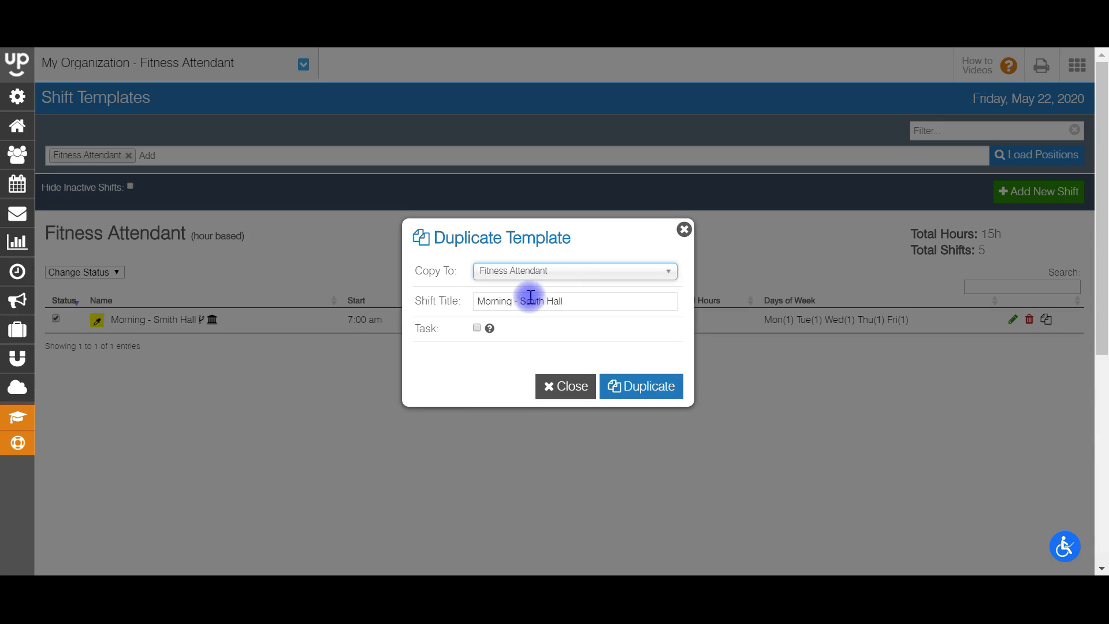
pyautogui.click(508, 301)
pyautogui.press('BackSpace')
pyautogui.press('BackSpace')
pyautogui.press('BackSpace')
pyautogui.press('BackSpace')
pyautogui.press('BackSpace')
pyautogui.press('BackSpace')
pyautogui.press('BackSpace')
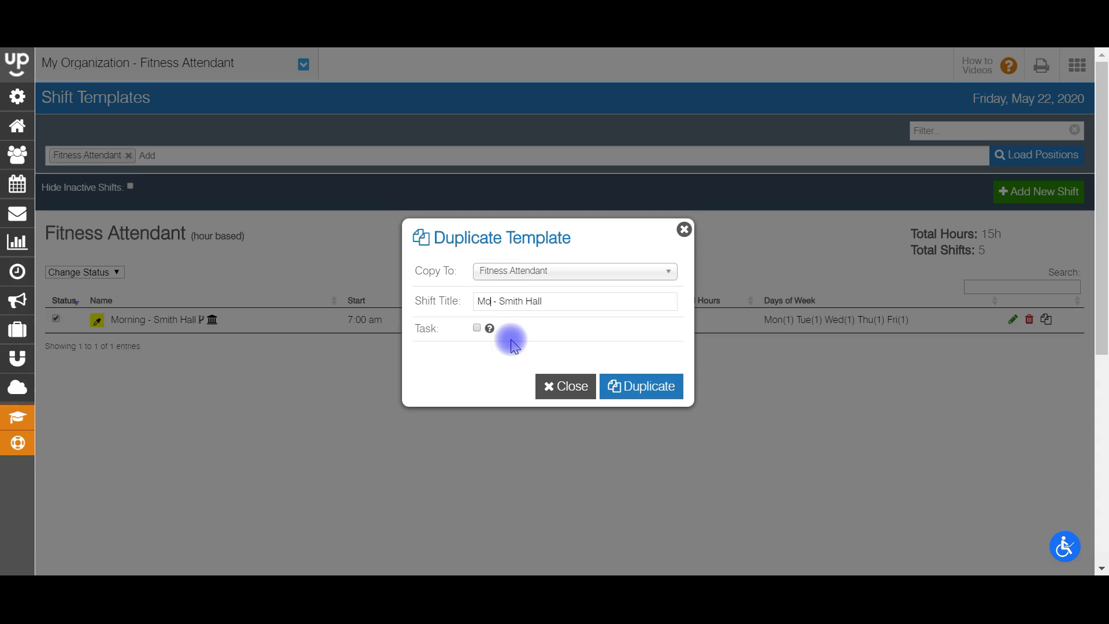
pyautogui.write('Afternoon')
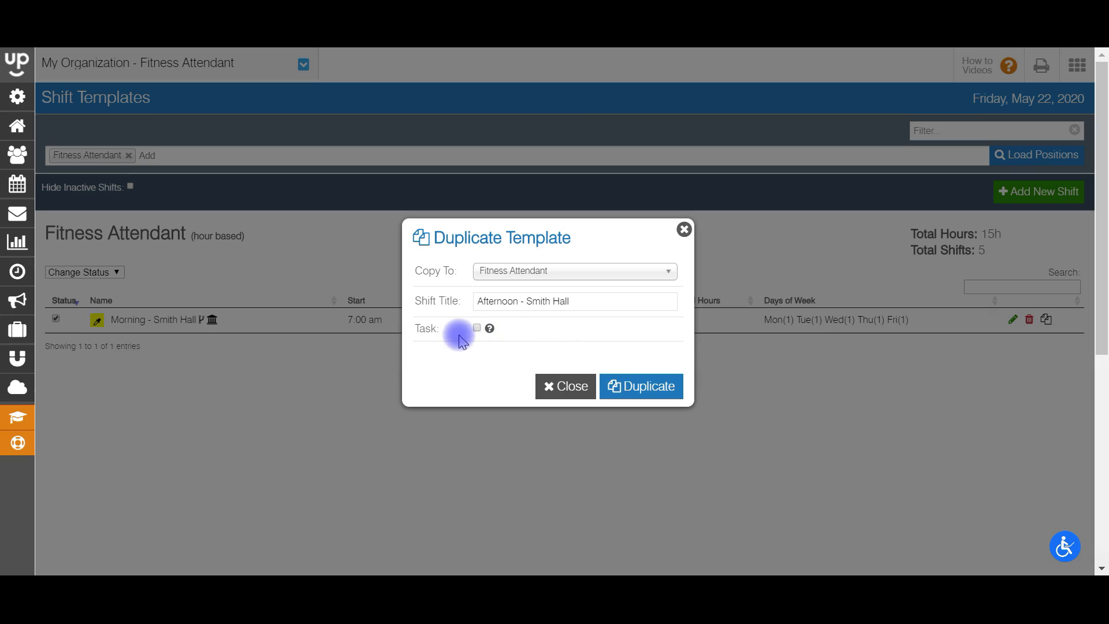
pyautogui.click(622, 383)
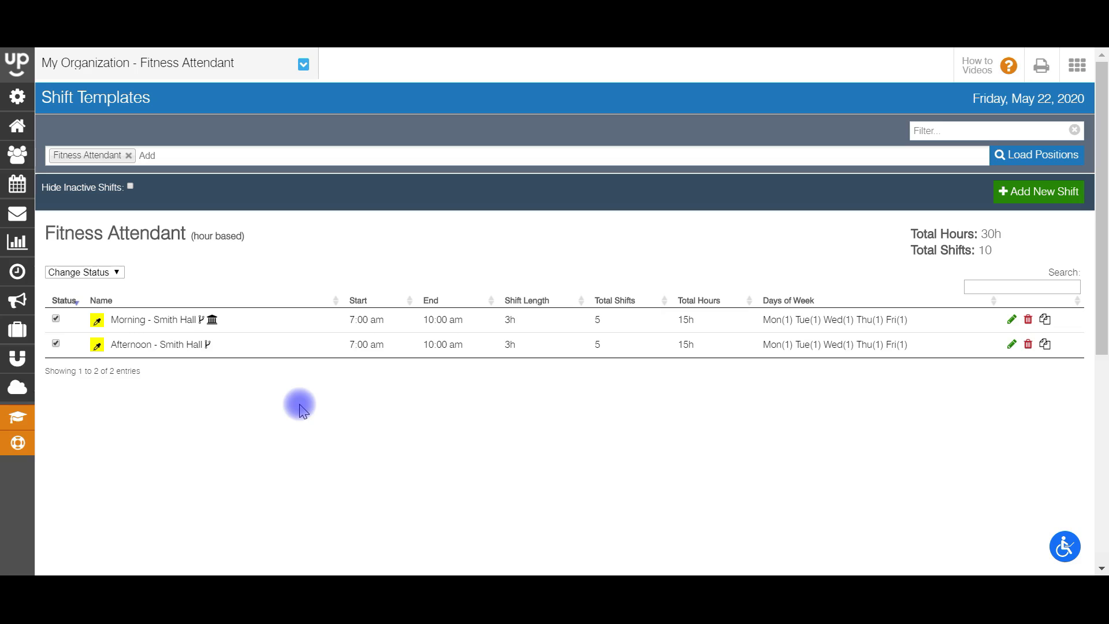
# Step: Edit the Afternoon - Smith Hall template, leaving Rate Adjustment unchecked
pyautogui.click(1012, 342)
pyautogui.moveTo(1103, 235); pyautogui.dragTo(1097, 332)
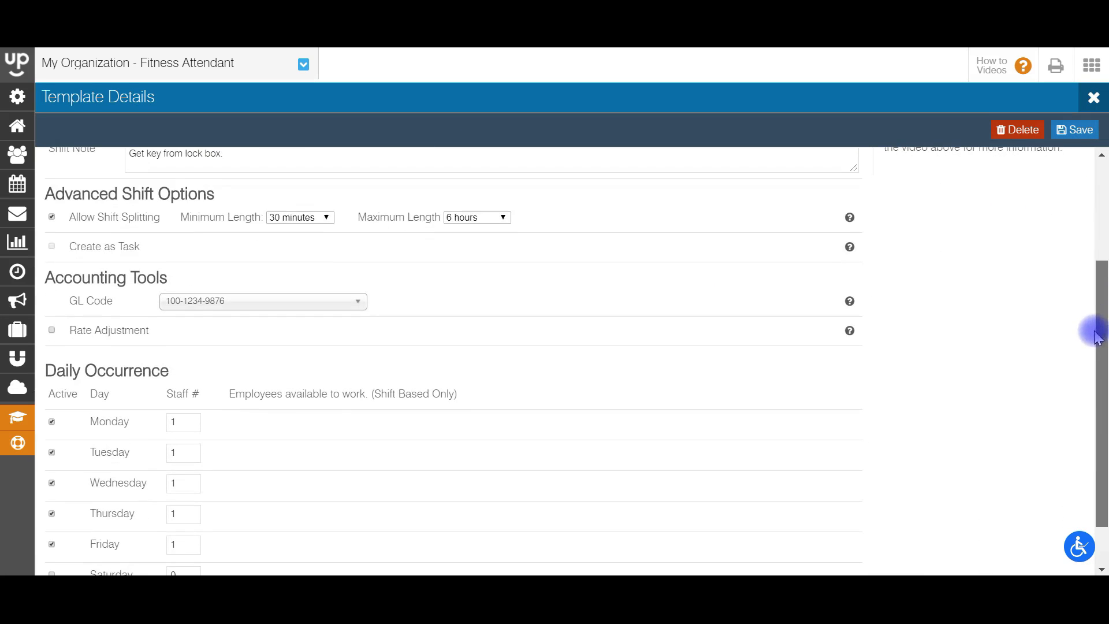
pyautogui.click(52, 330)
pyautogui.click(52, 331)
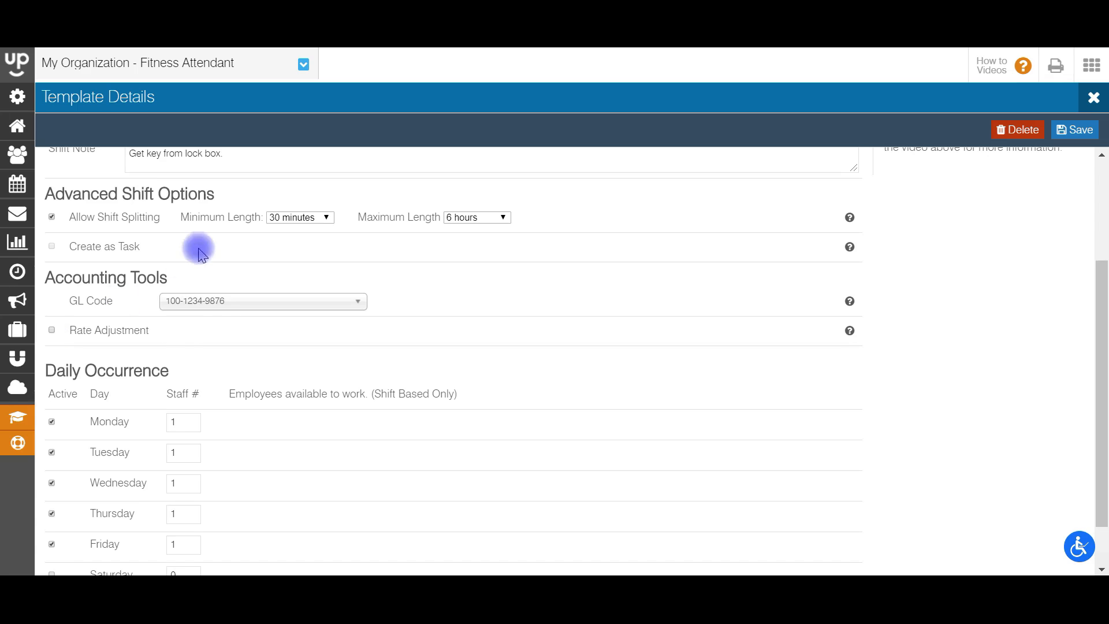
pyautogui.moveTo(1102, 346); pyautogui.dragTo(1102, 242)
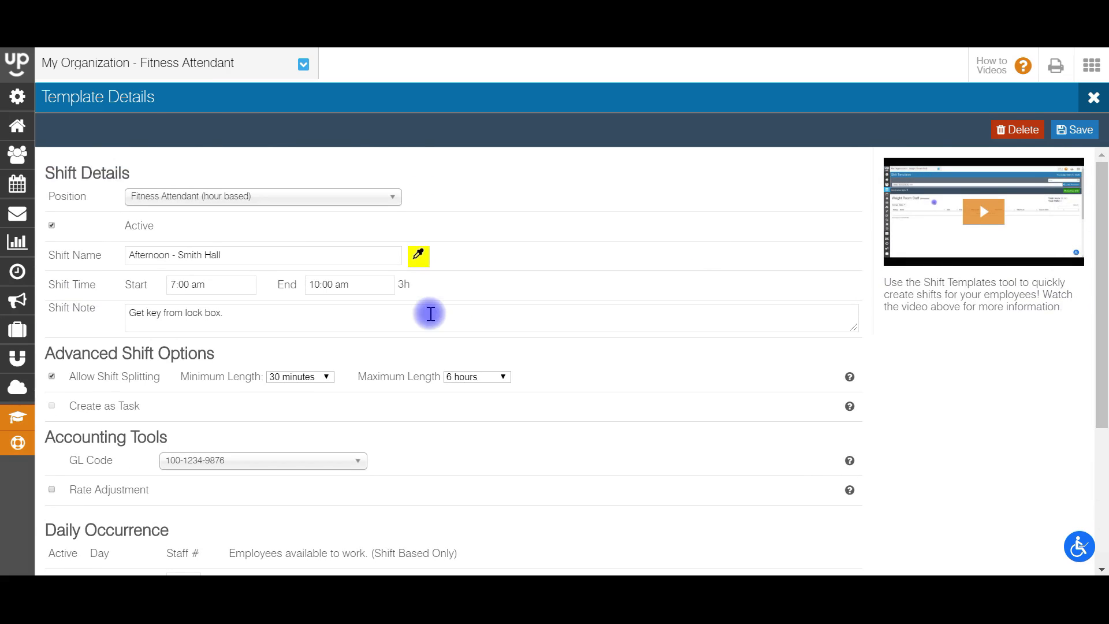
# Step: Set the shift to start at 10:00 am and end at 1:00 pm, then save
pyautogui.click(208, 283)
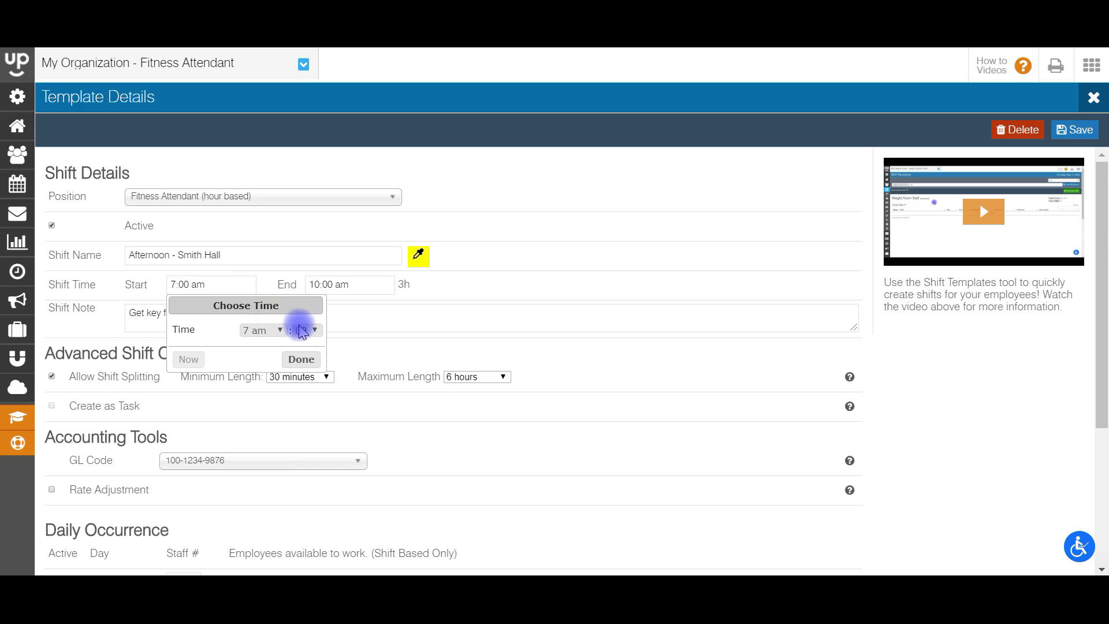
pyautogui.click(263, 331)
pyautogui.click(258, 459)
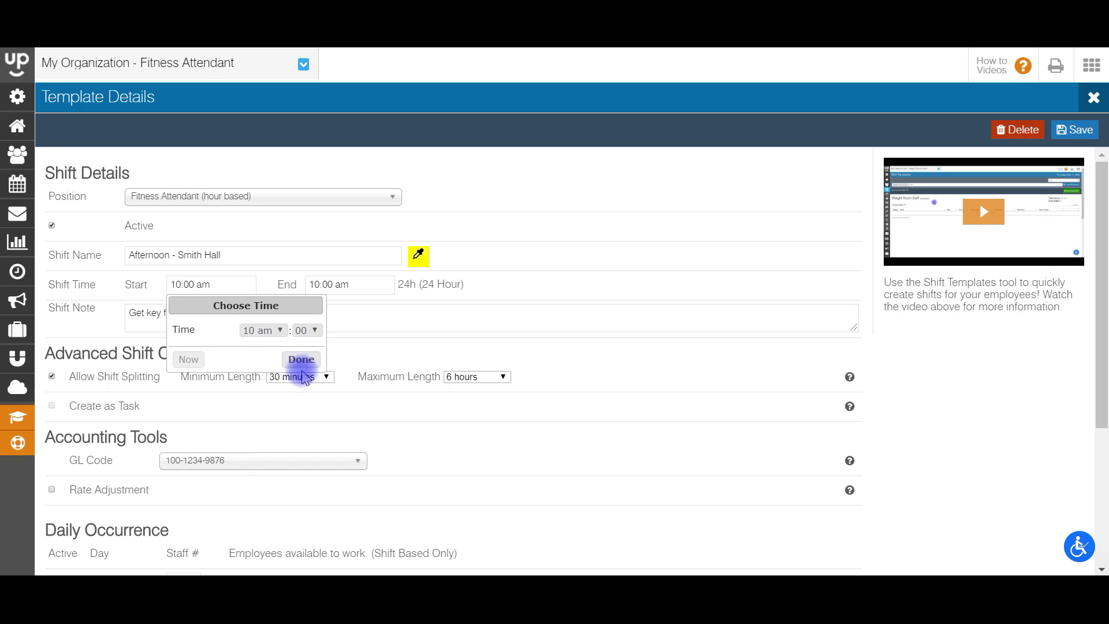
pyautogui.click(301, 360)
pyautogui.click(363, 277)
pyautogui.click(399, 330)
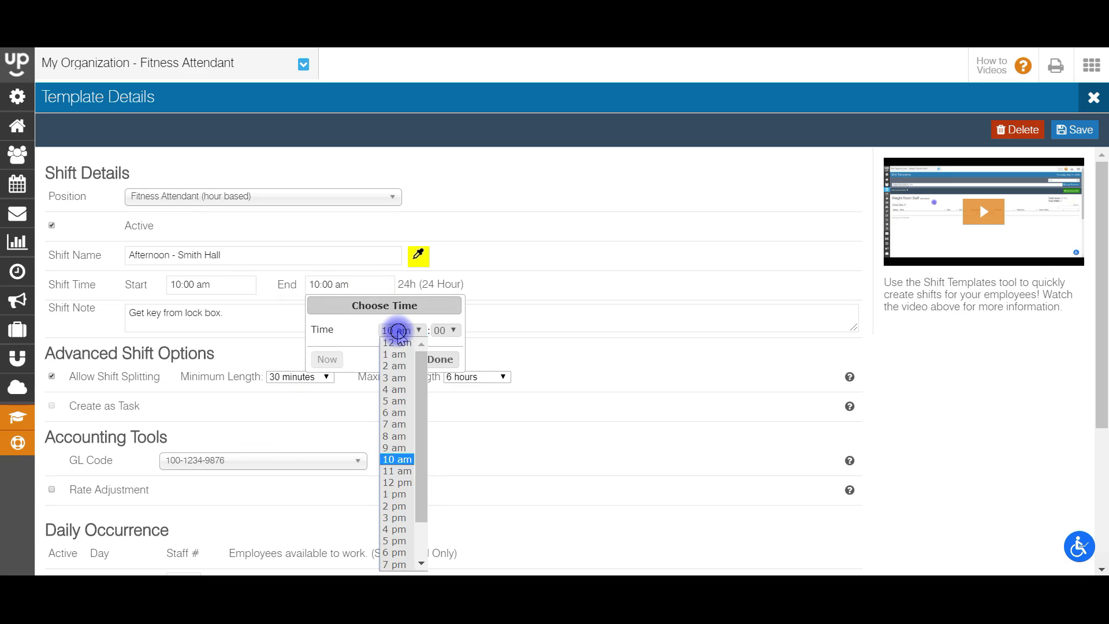
pyautogui.click(394, 494)
pyautogui.click(445, 360)
pyautogui.moveTo(1102, 310); pyautogui.dragTo(1102, 445)
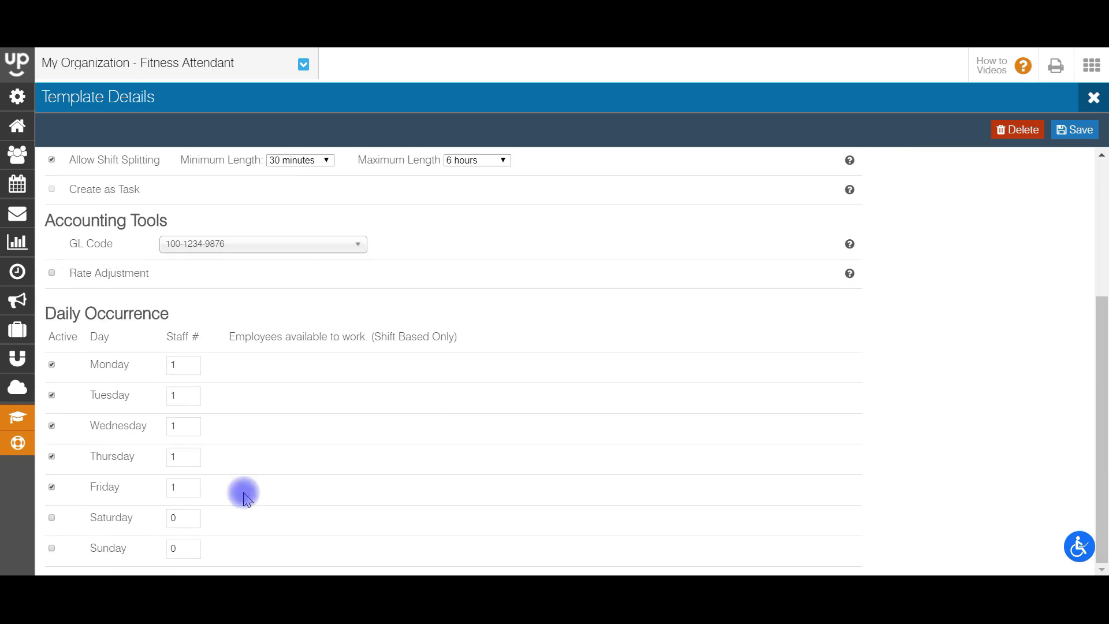
pyautogui.scroll(5, 916, 354)
pyautogui.click(1072, 130)
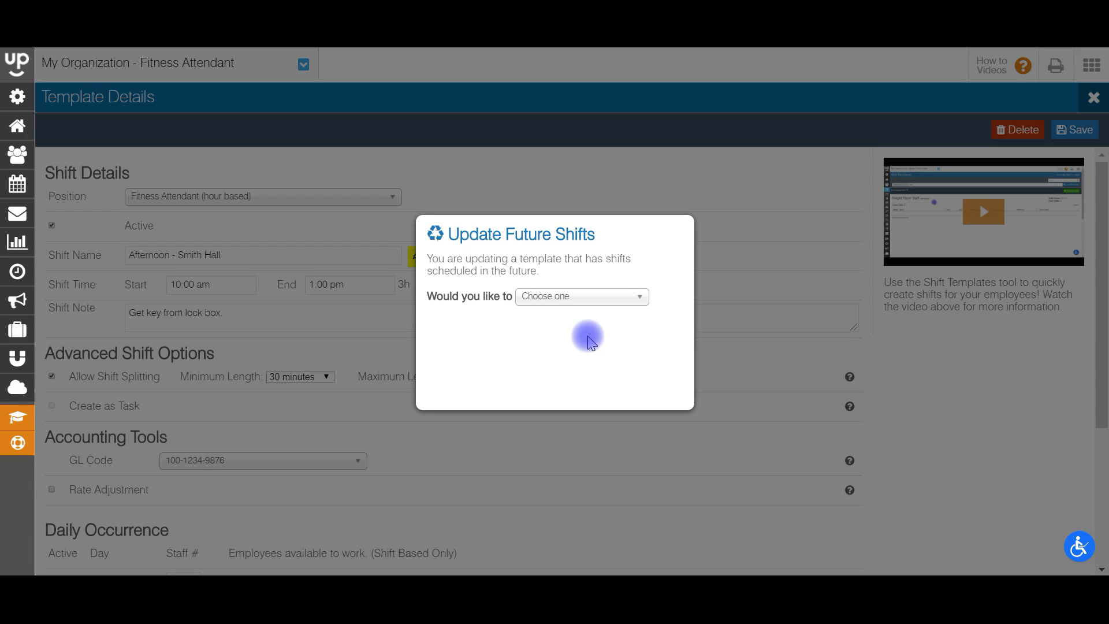
# Step: Choose 'Leave them as is' for existing future shifts and confirm the update
pyautogui.rightClick(582, 297)
pyautogui.click(540, 300)
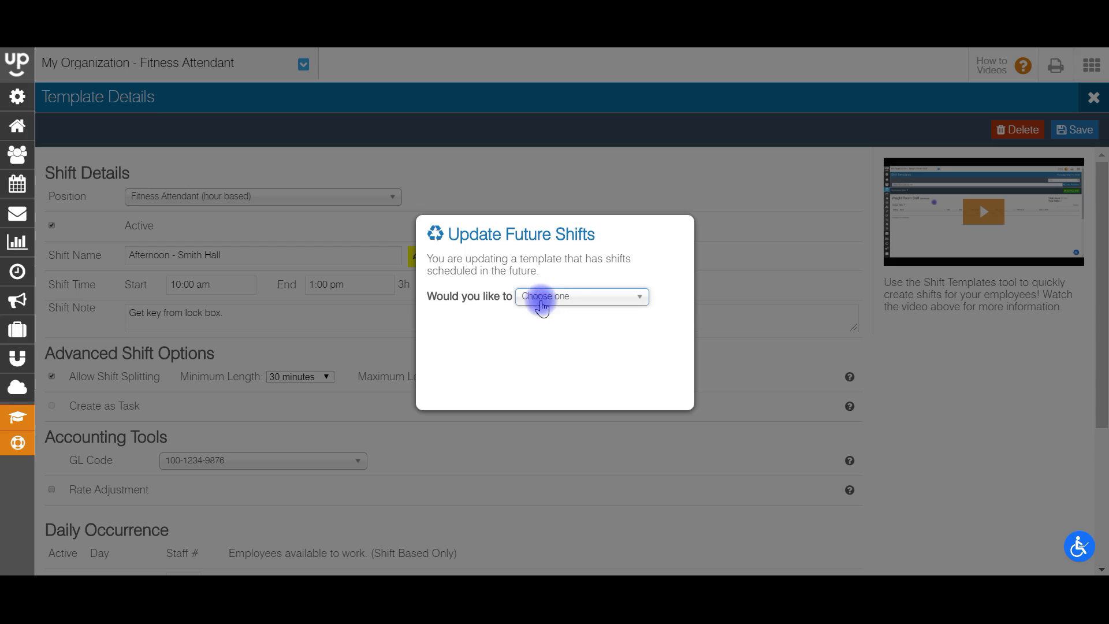
pyautogui.click(542, 298)
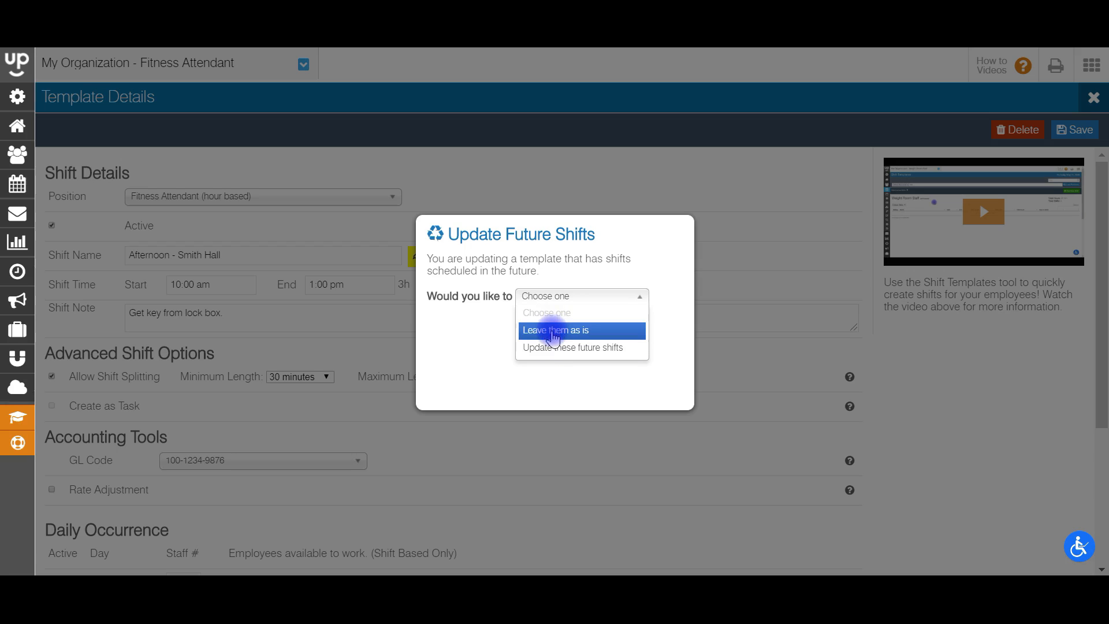
pyautogui.click(553, 330)
pyautogui.click(658, 389)
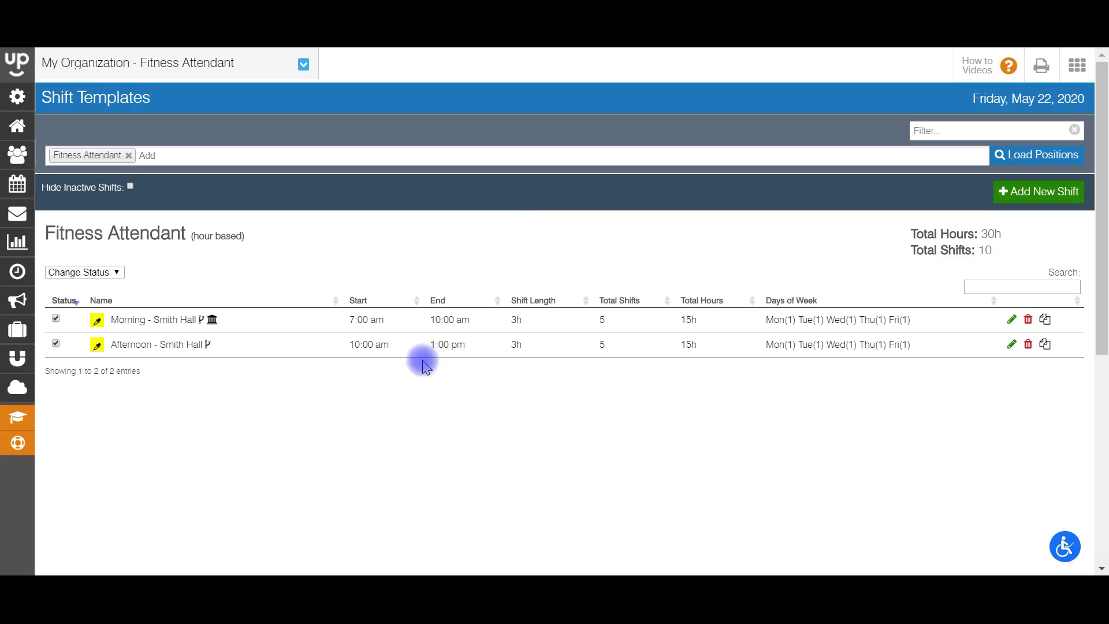
# Step: Add Equipment Staff and Front Desk - Supervisor to the positions and load their templates
pyautogui.click(289, 157)
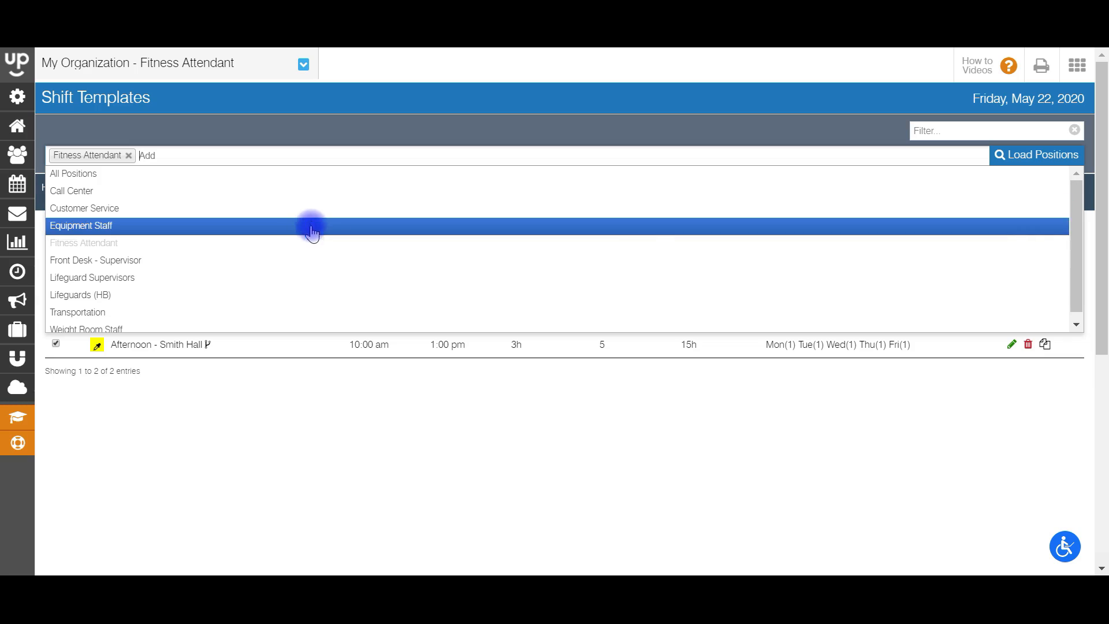
pyautogui.click(310, 227)
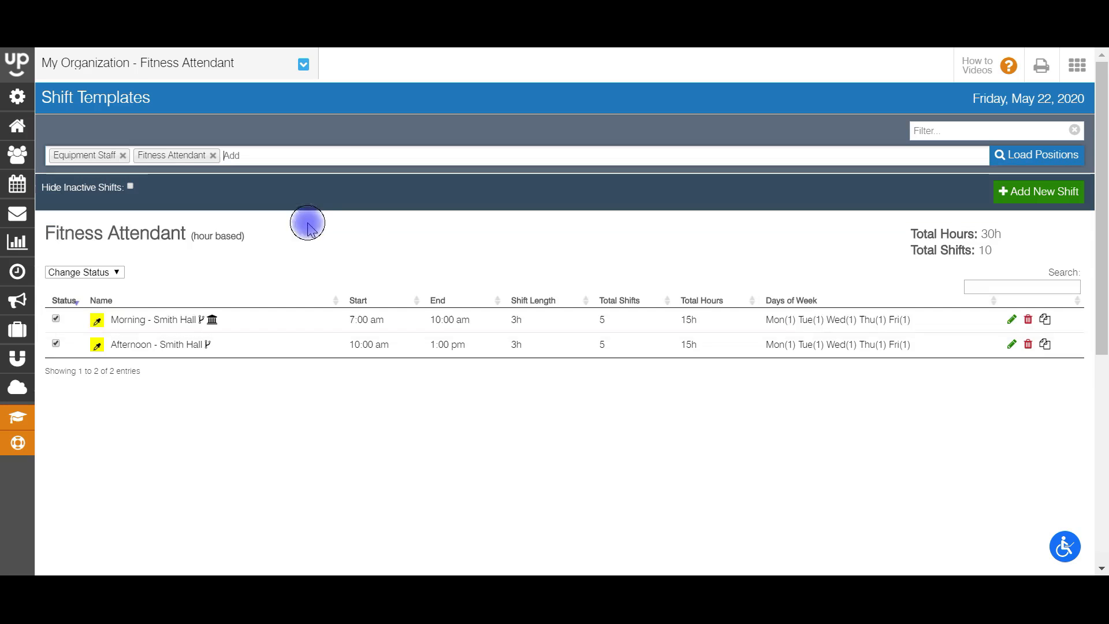
pyautogui.click(334, 155)
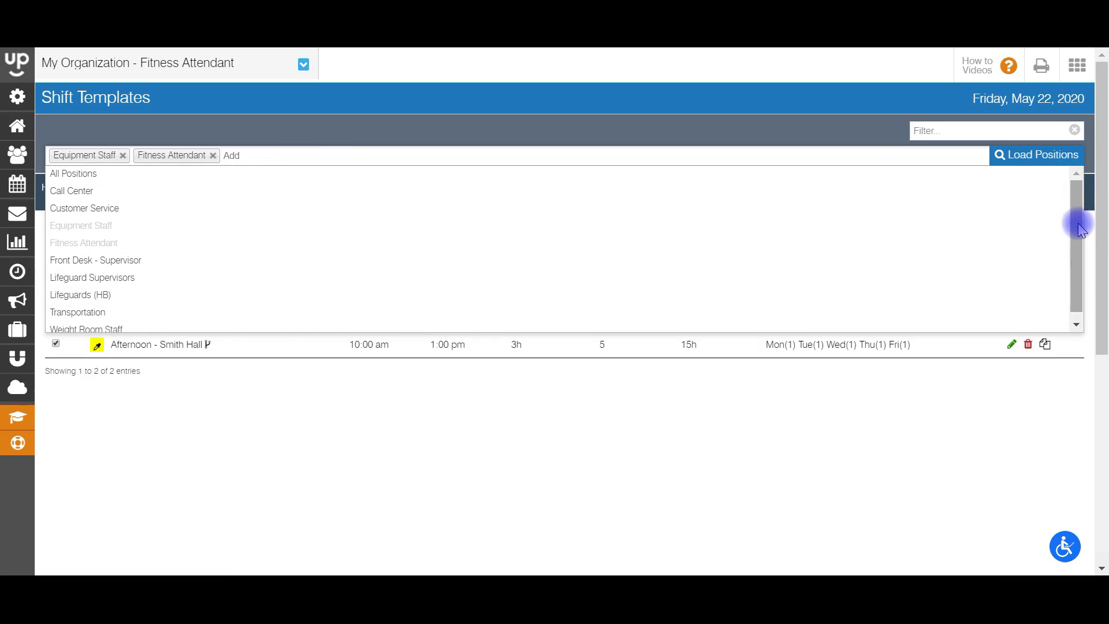
pyautogui.moveTo(1078, 223); pyautogui.dragTo(1075, 263)
pyautogui.click(312, 263)
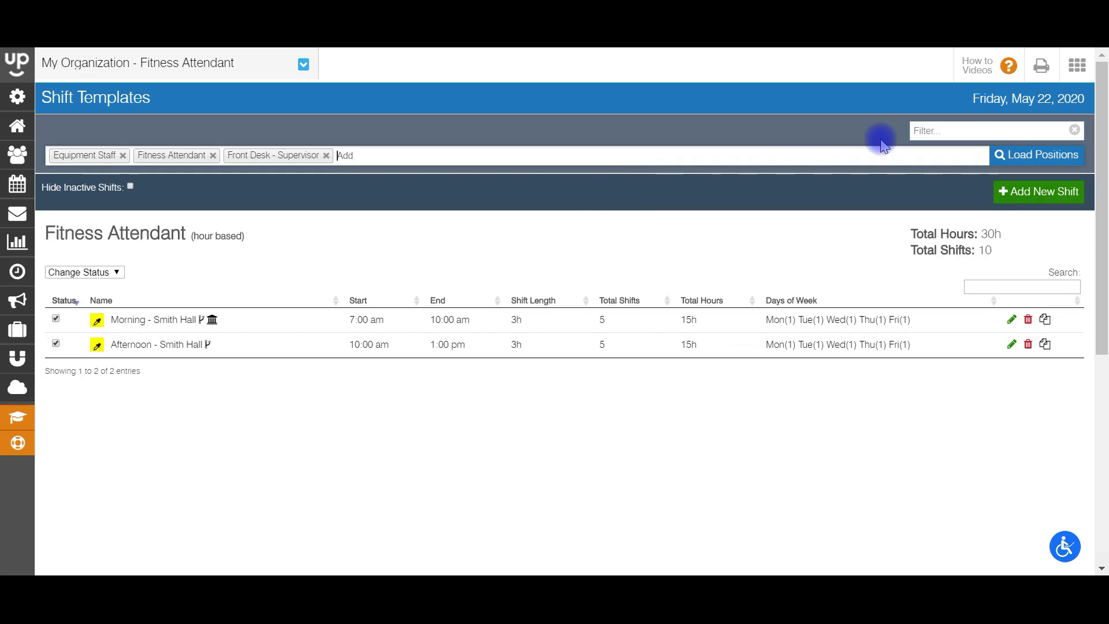
pyautogui.click(1027, 157)
pyautogui.moveTo(1101, 152); pyautogui.dragTo(1102, 204)
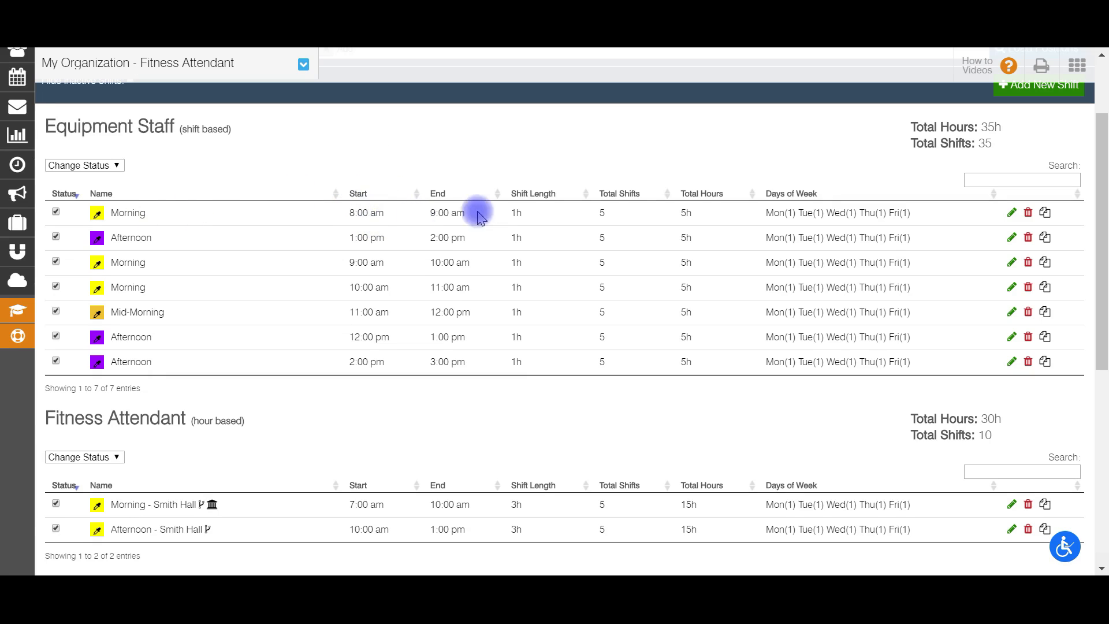
# Step: Sort both the Equipment Staff and Front Desk - Supervisor tables by Start time
pyautogui.click(364, 194)
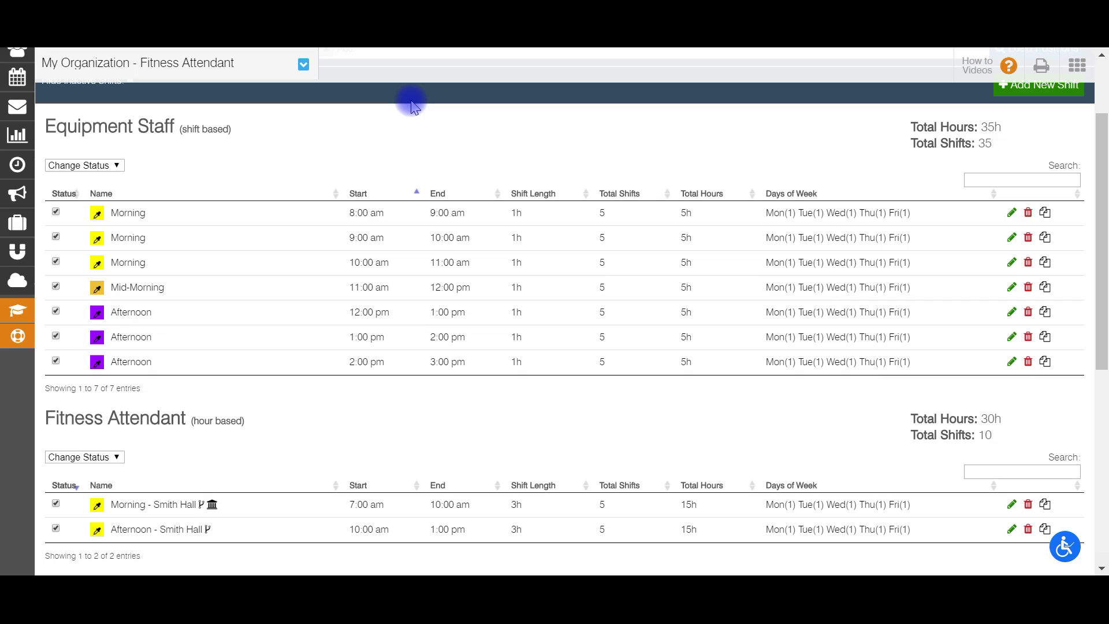
pyautogui.moveTo(1101, 214); pyautogui.dragTo(1102, 407)
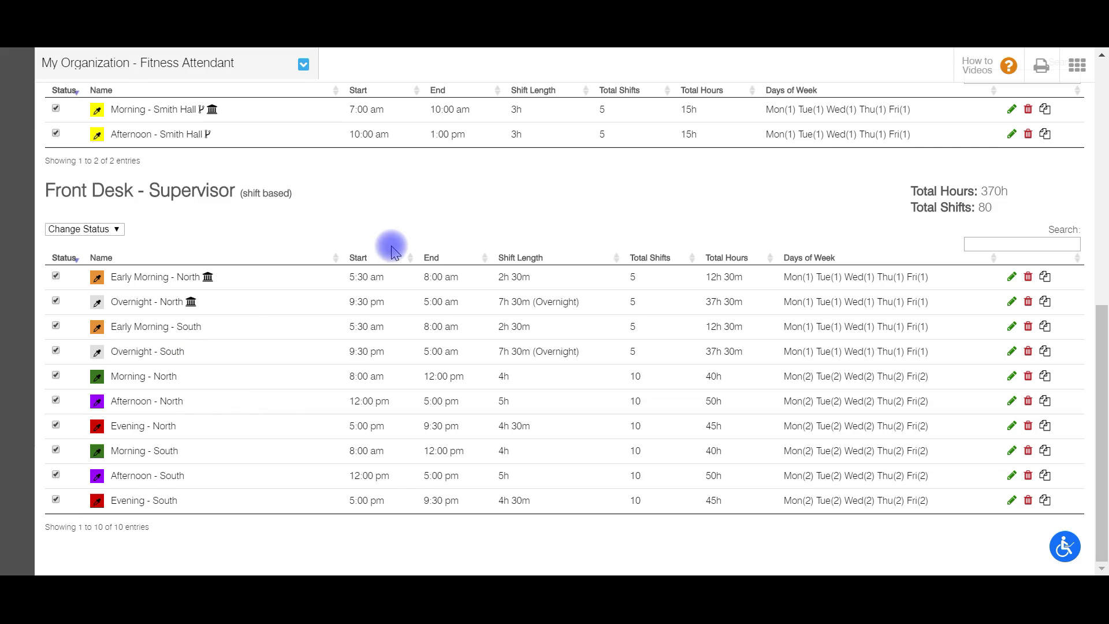
pyautogui.click(363, 256)
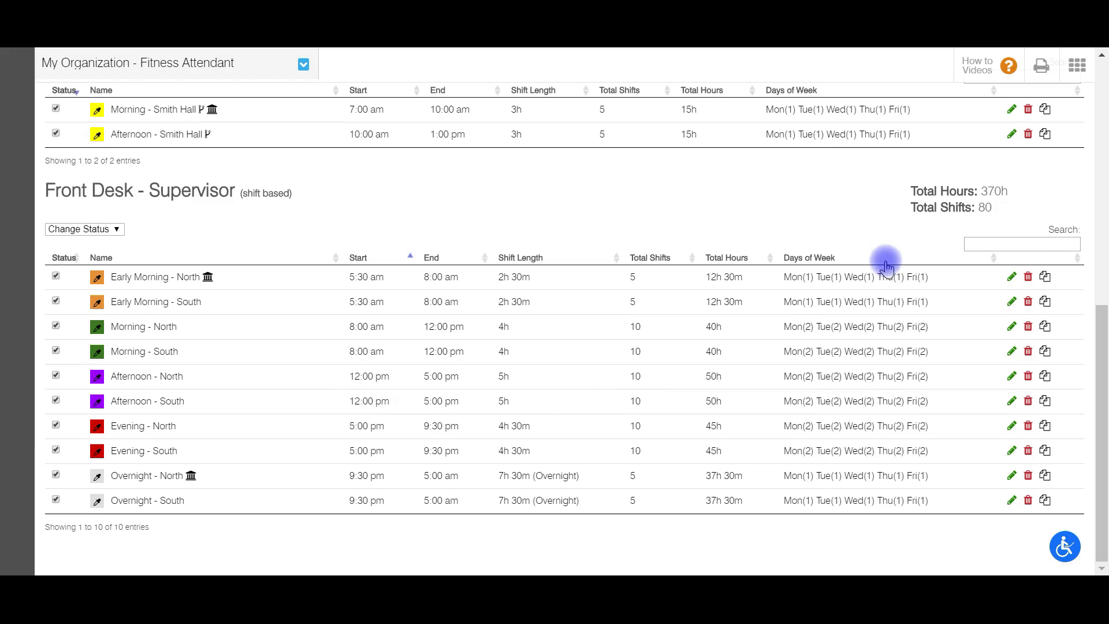
pyautogui.click(1010, 243)
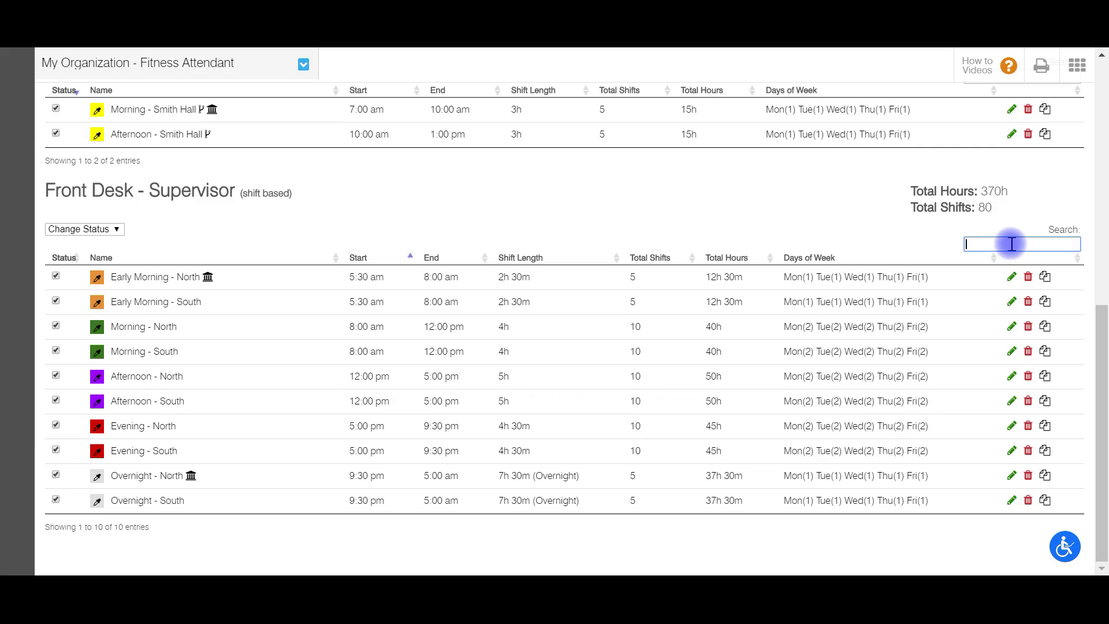
pyautogui.write('even')
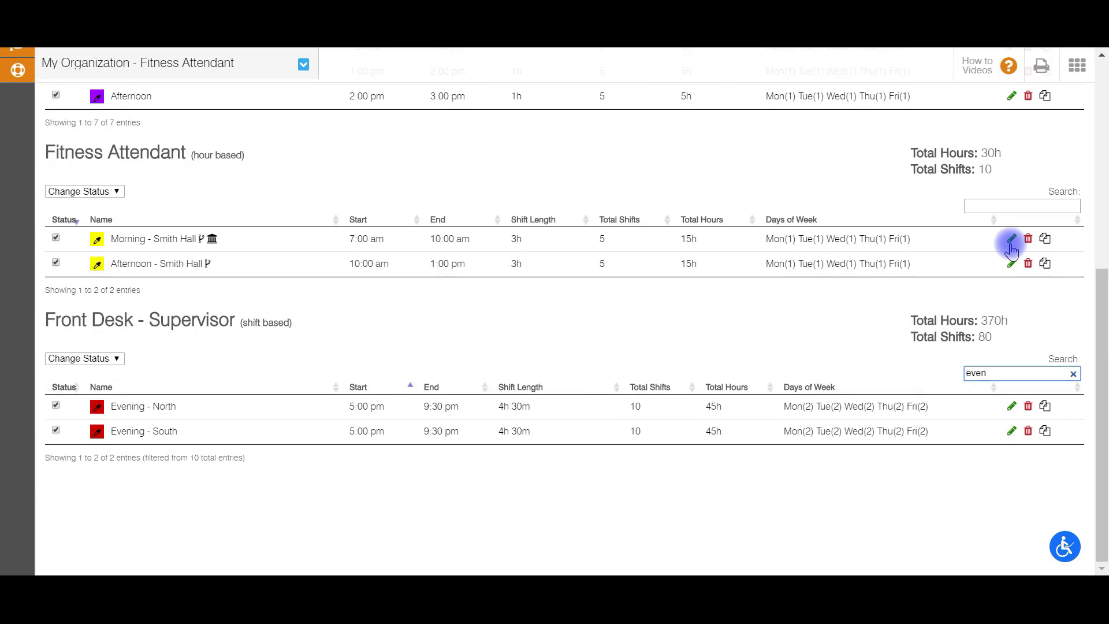
pyautogui.press('BackSpace')
pyautogui.press('BackSpace')
pyautogui.press('BackSpace')
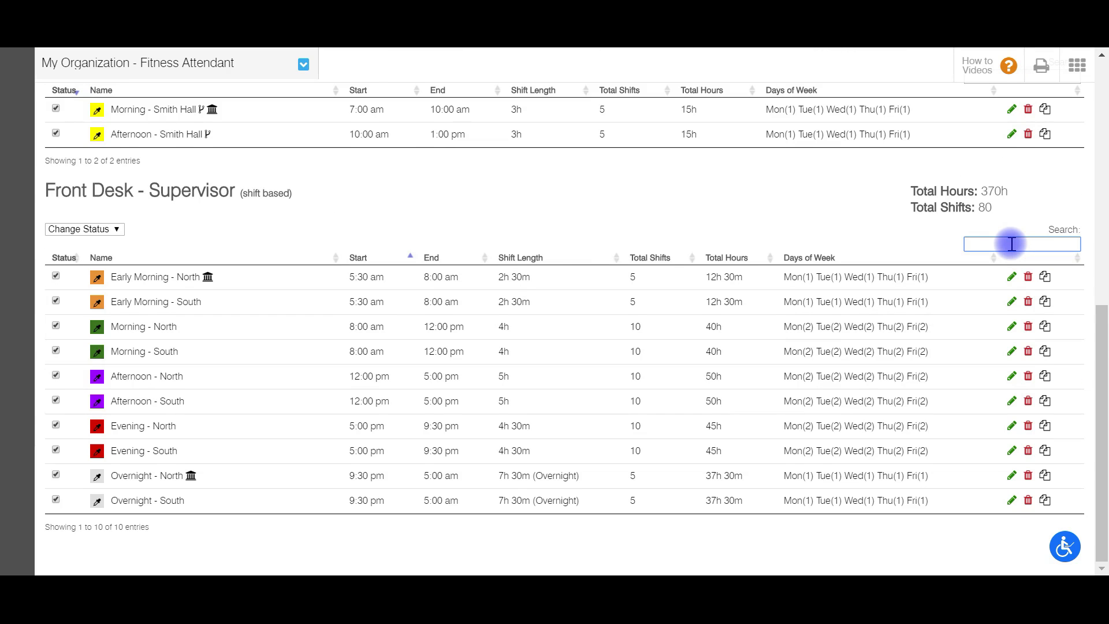
pyautogui.scroll(10, 1011, 244)
pyautogui.click(948, 129)
pyautogui.write('even')
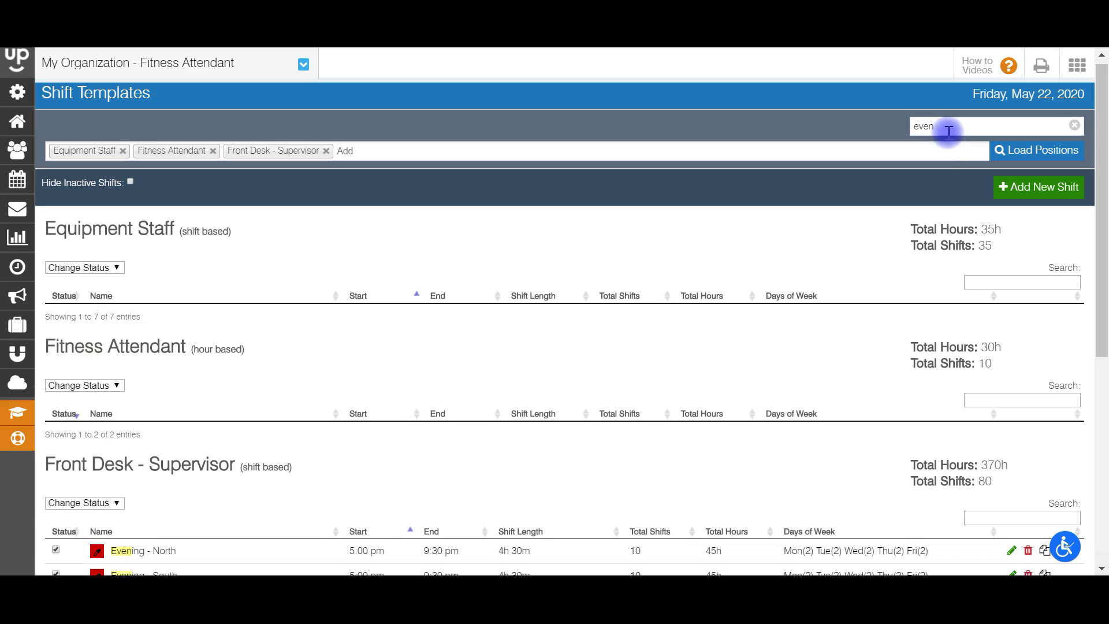
pyautogui.scroll(-3, 976, 128)
pyautogui.scroll(3, 1057, 124)
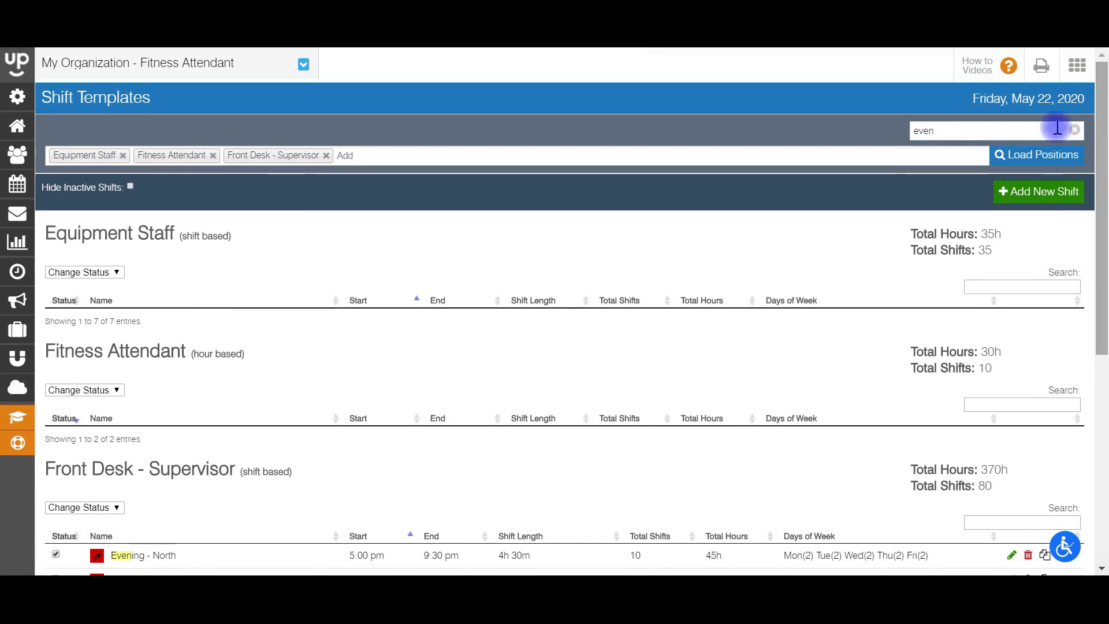
pyautogui.moveTo(948, 130); pyautogui.dragTo(895, 131)
pyautogui.press('BackSpace')
pyautogui.scroll(-1, 1097, 192)
pyautogui.moveTo(1097, 192); pyautogui.dragTo(1092, 383)
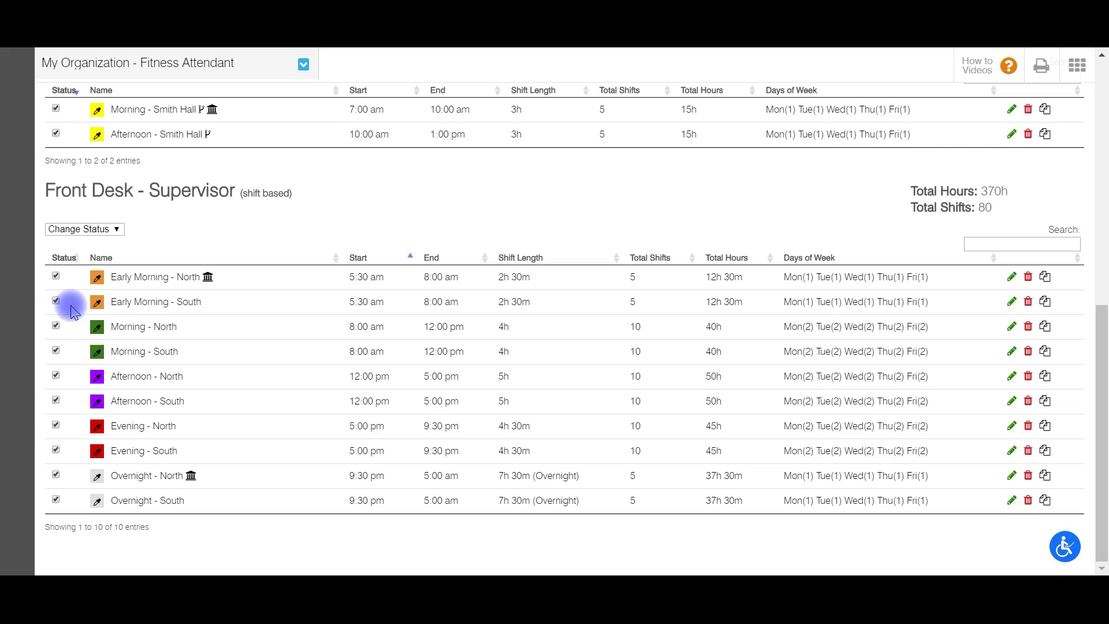
# Step: Uncheck Status for the Early Morning - North and Early Morning - South templates
pyautogui.click(56, 276)
pyautogui.click(55, 301)
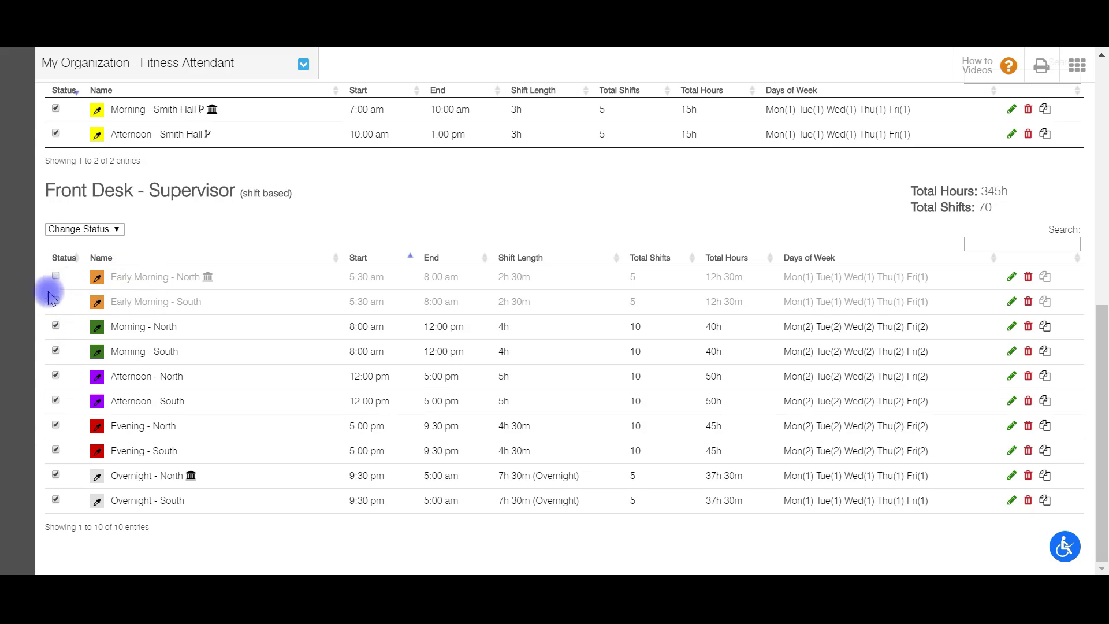